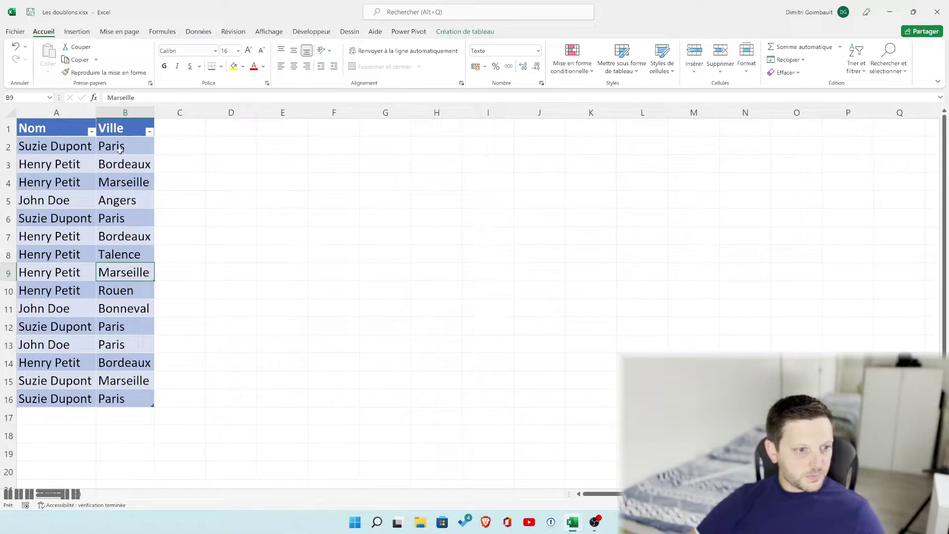
- Remove the table's duplicate rows based on the Nom column only, leaving Ville out of the comparison
click(212, 238)
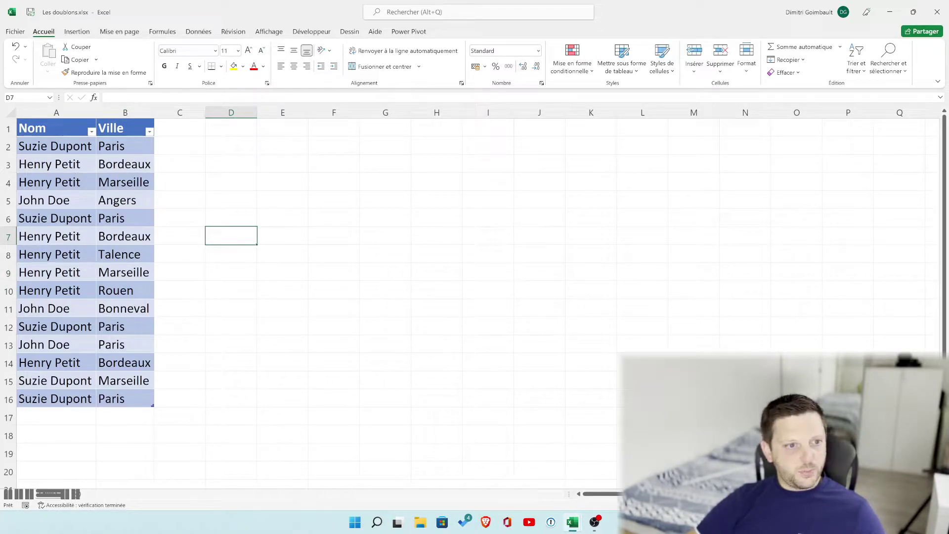
click(61, 147)
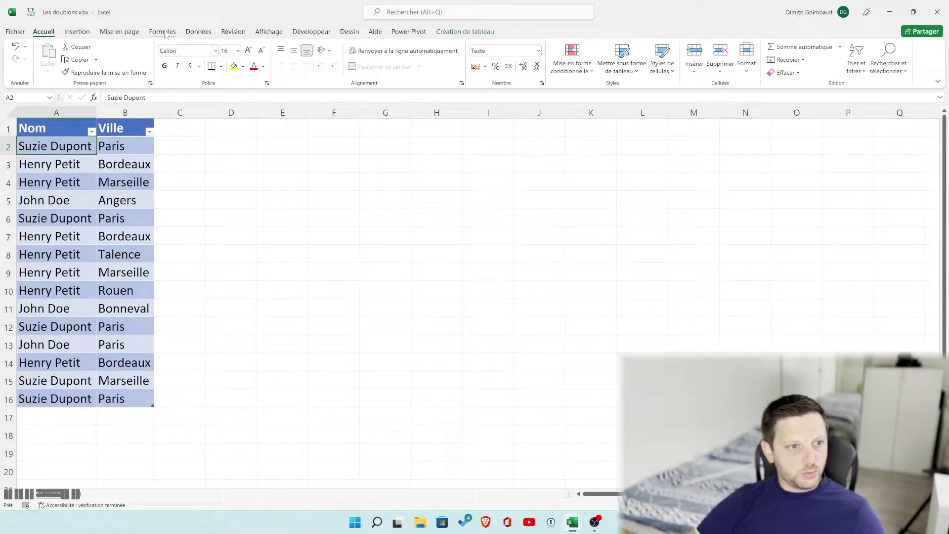
click(187, 33)
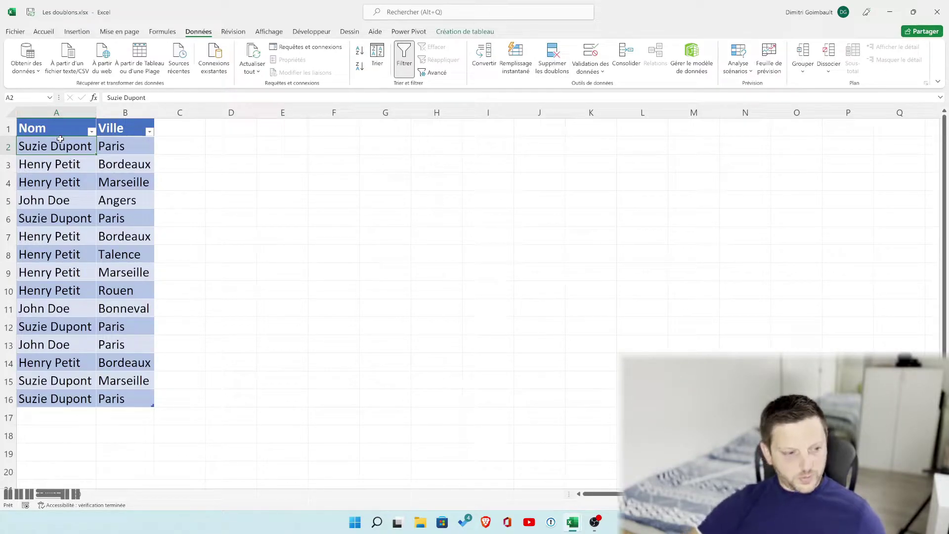
key(ctrl+shift+Down)
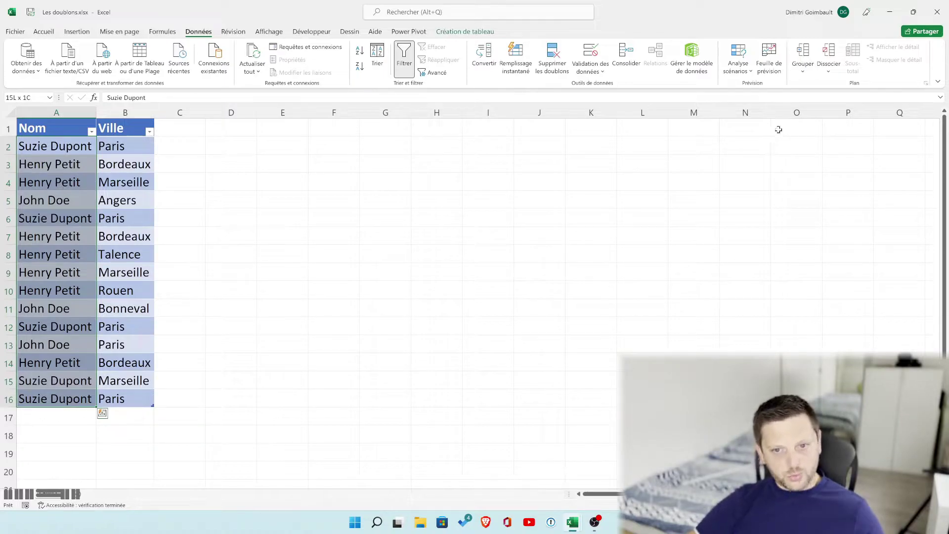
click(556, 52)
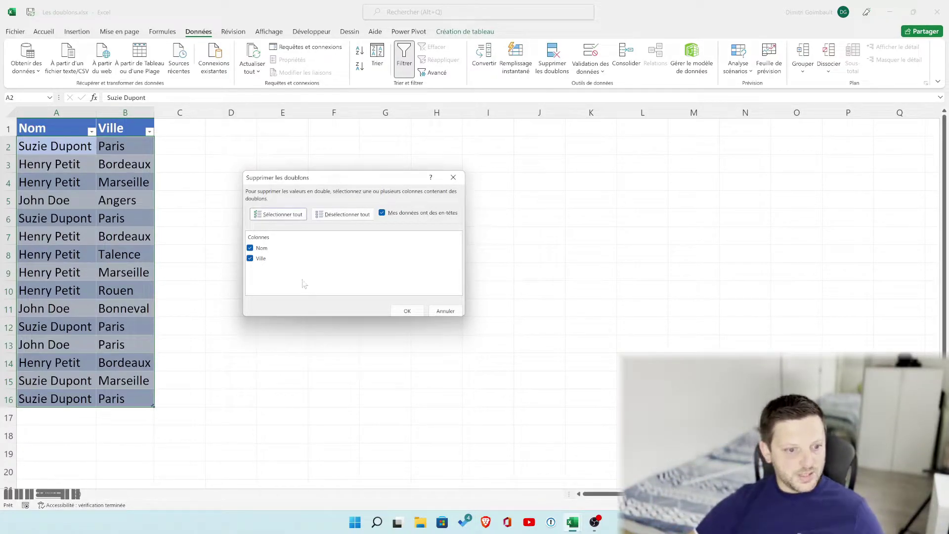
click(250, 259)
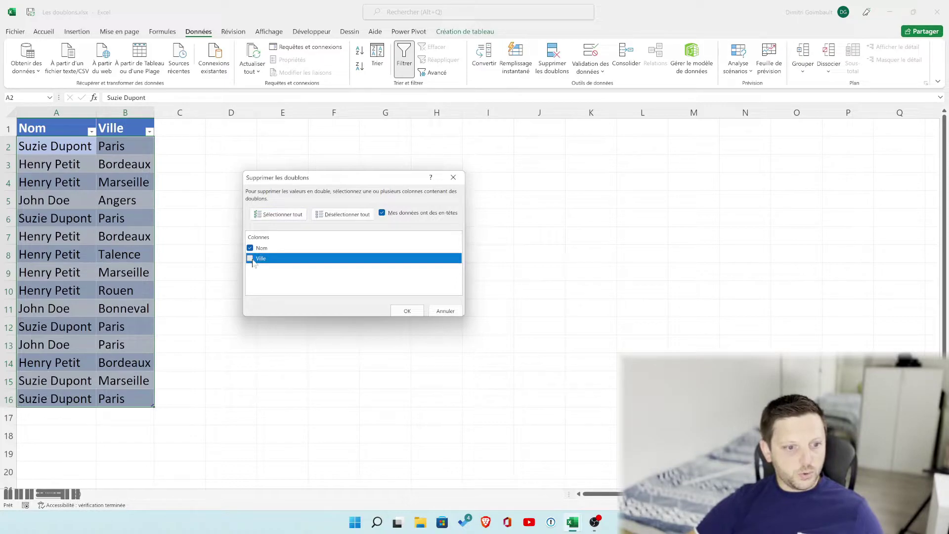
click(409, 310)
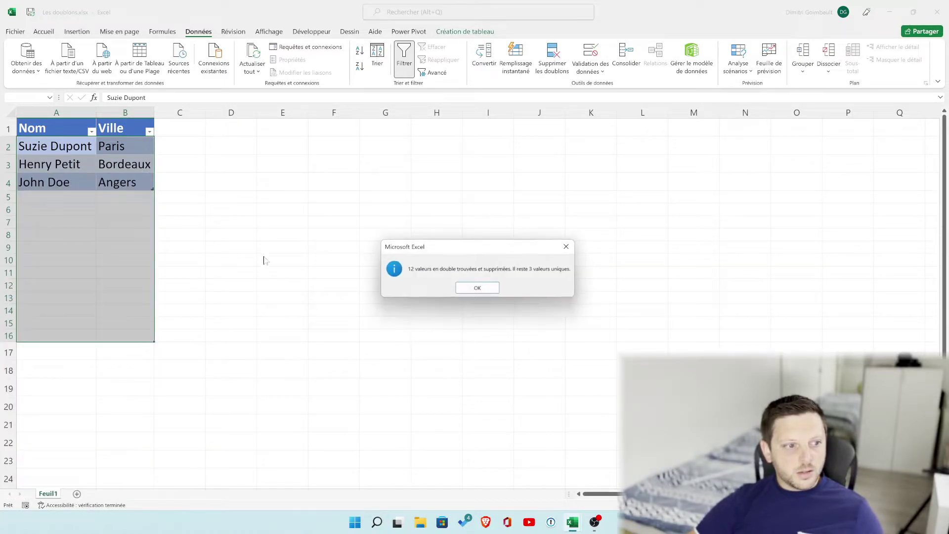
click(489, 286)
click(124, 197)
- Go through the remaining entries in the Nom column and undo the duplicate removal
drag(68, 137, 66, 173)
click(65, 147)
click(64, 163)
click(62, 179)
click(61, 148)
click(61, 163)
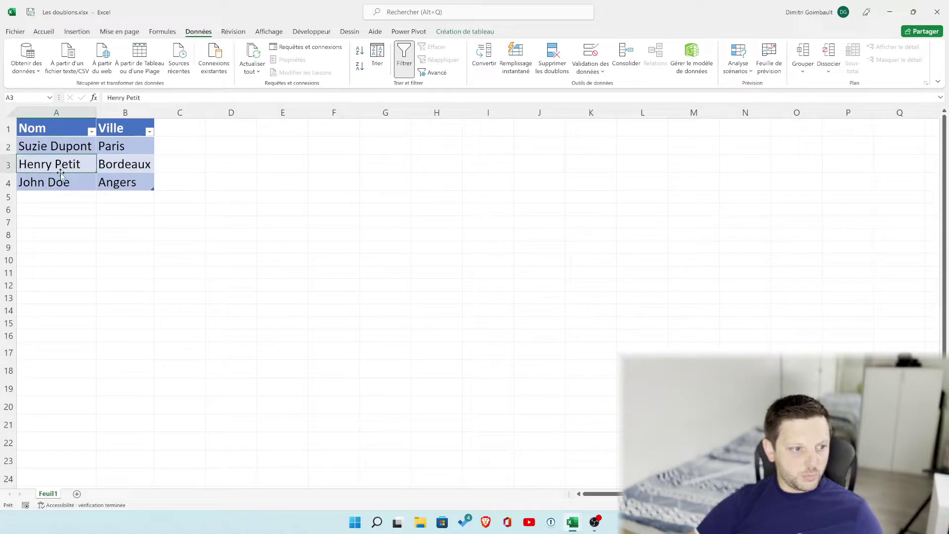
click(59, 180)
key(ctrl+z)
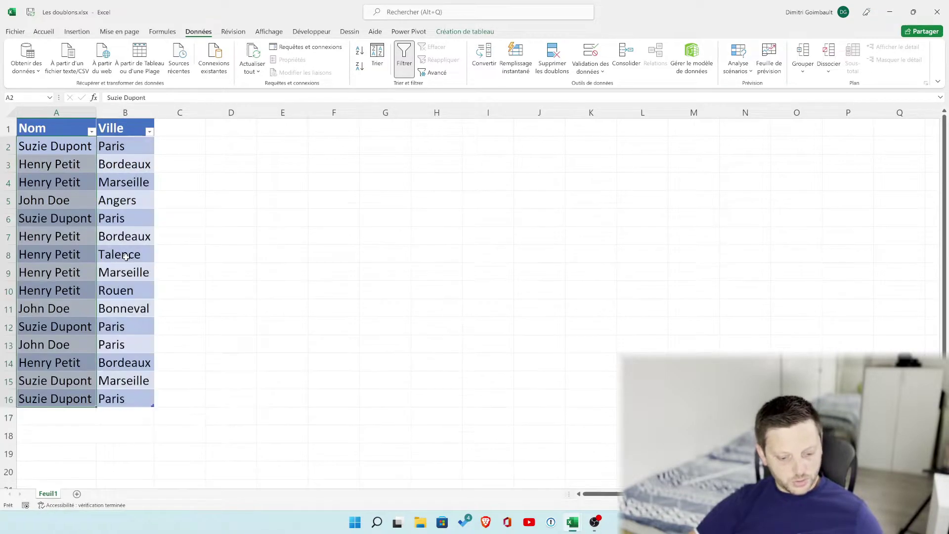
click(164, 230)
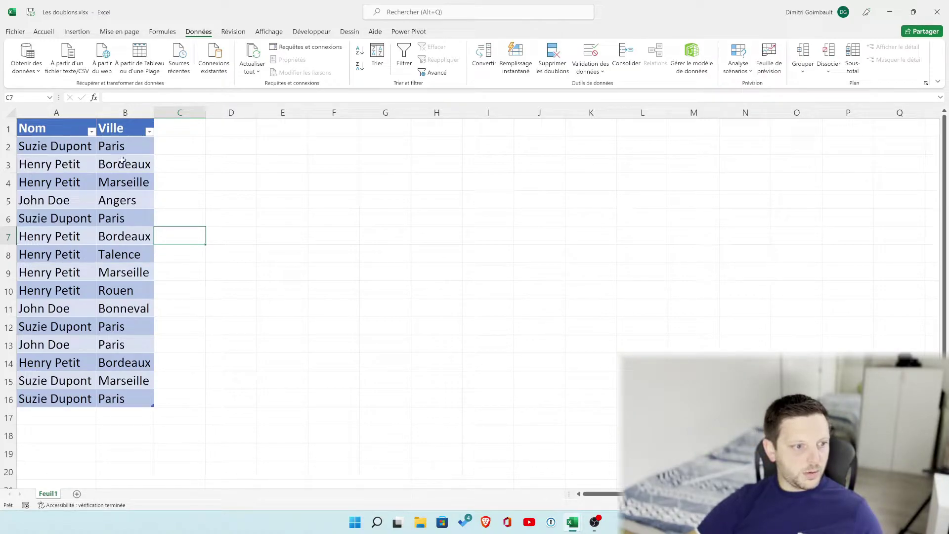
- Remove the table's duplicates again, comparing only the Nom column with Ville excluded
click(67, 148)
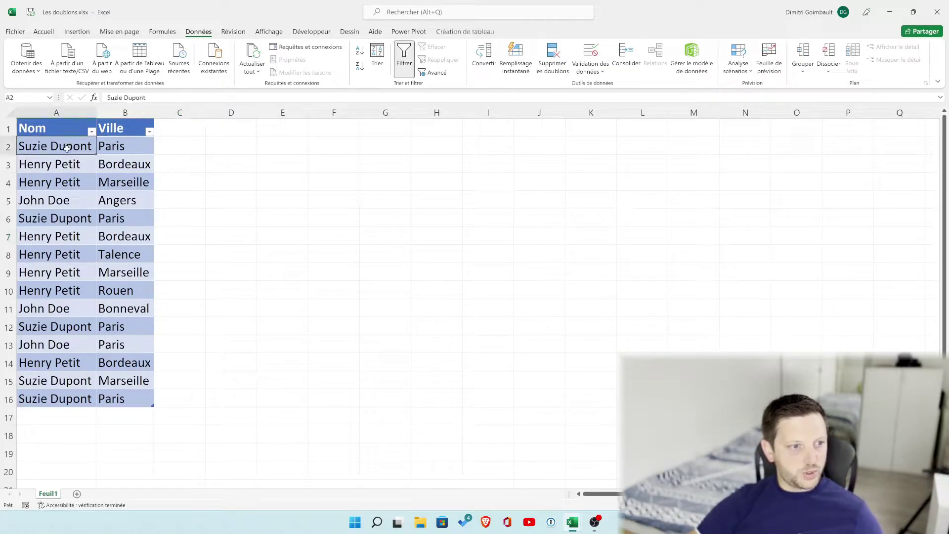
key(ctrl+shift+Down)
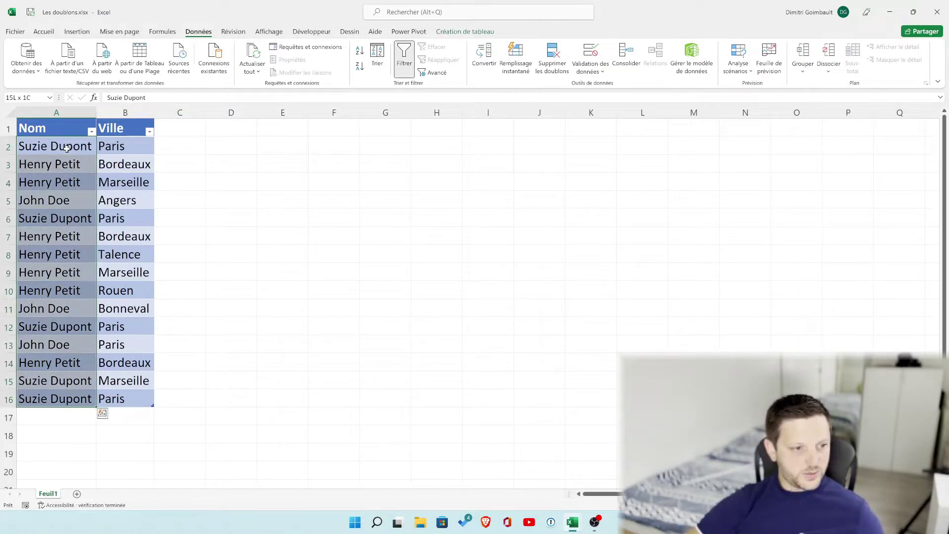
click(552, 57)
click(256, 259)
click(250, 258)
click(409, 311)
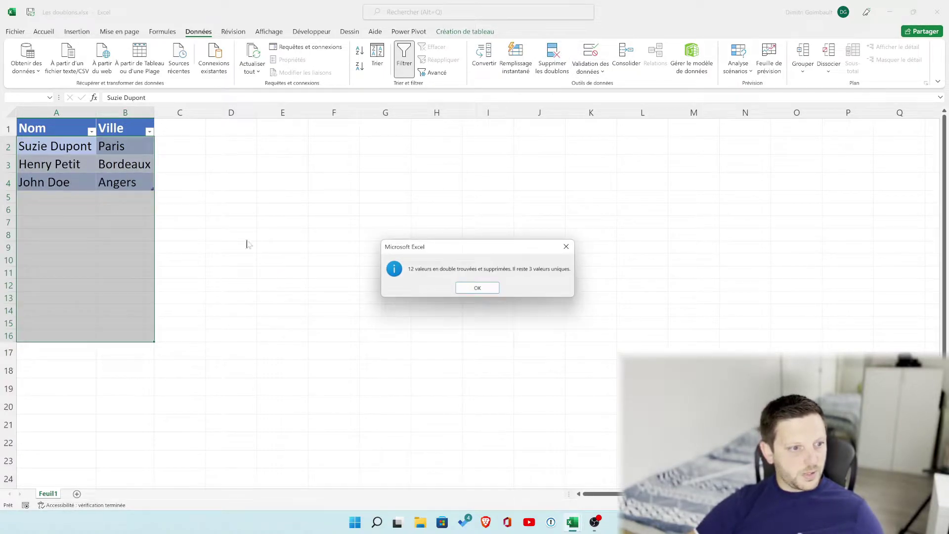
click(465, 290)
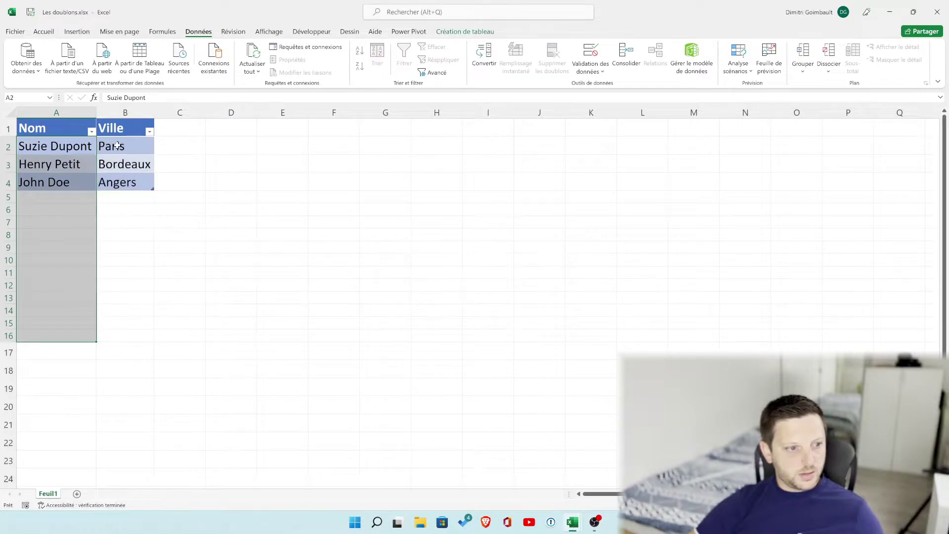
- Undo the repeated duplicate removal based on the Nom column
click(73, 162)
key(ctrl+z)
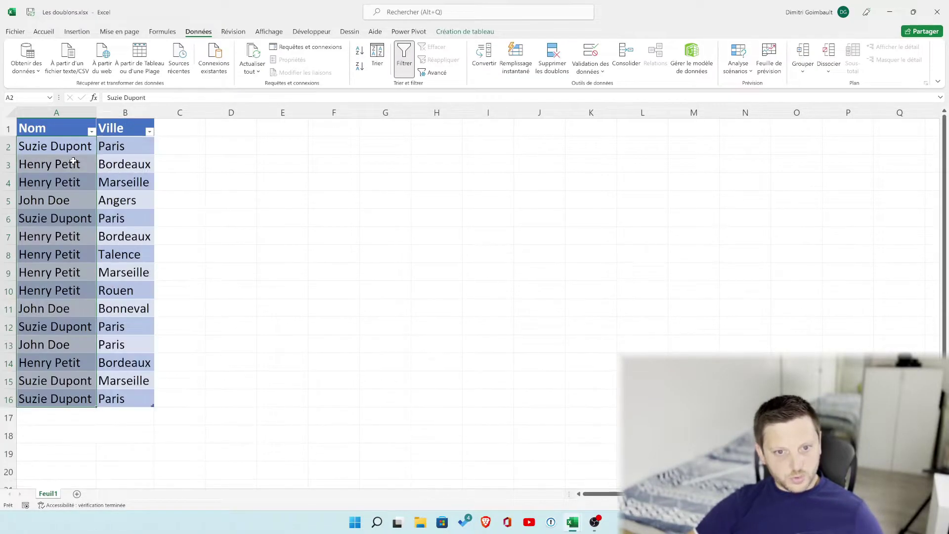
click(368, 250)
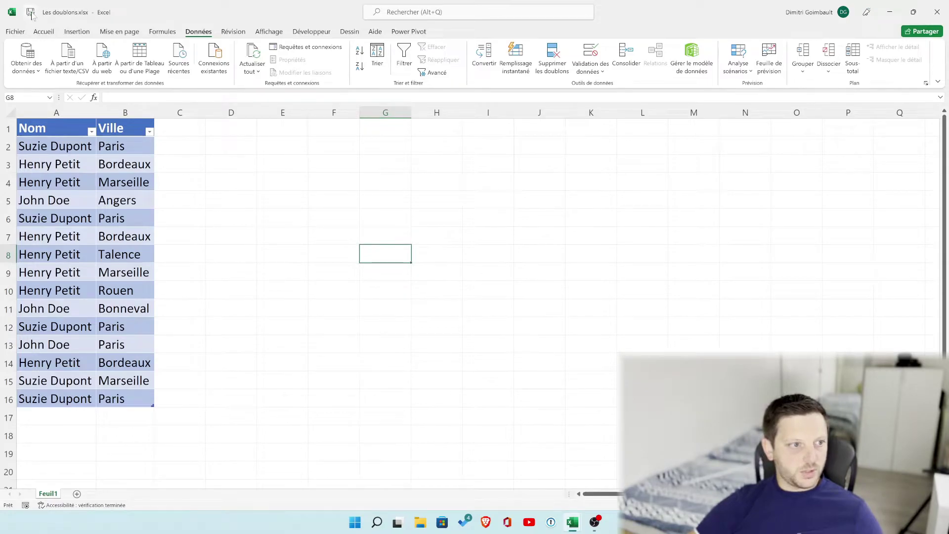
- Remove the table's duplicate rows based on the Ville column only, leaving Nom out of the comparison
click(73, 148)
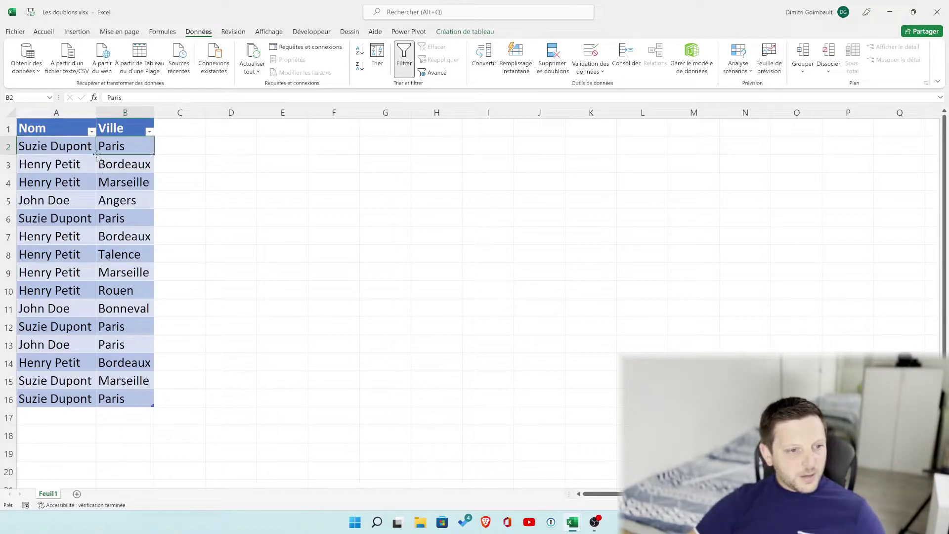
click(143, 148)
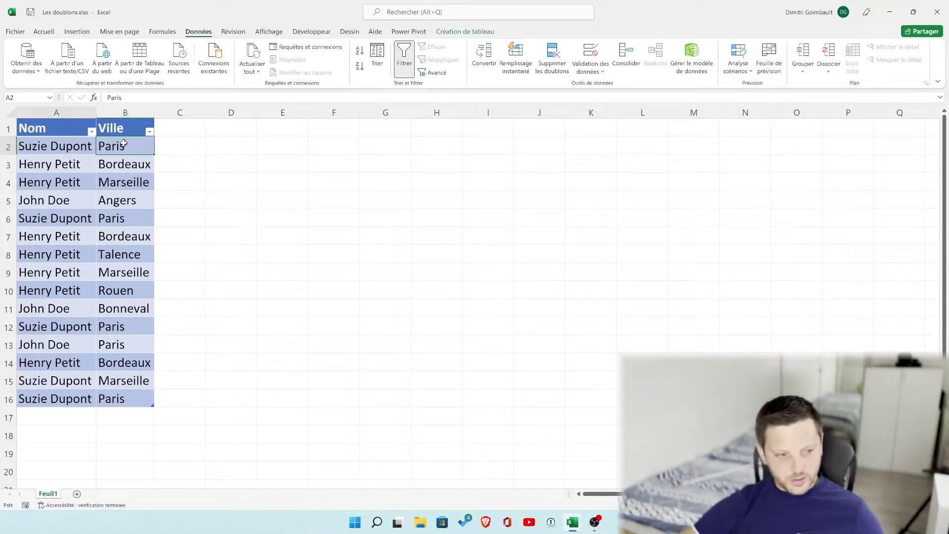
click(54, 121)
click(550, 61)
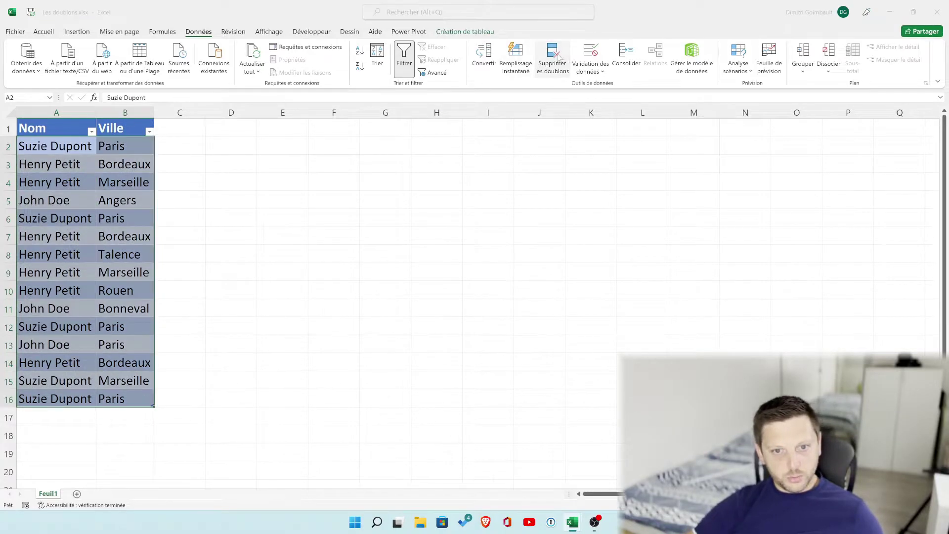
click(250, 247)
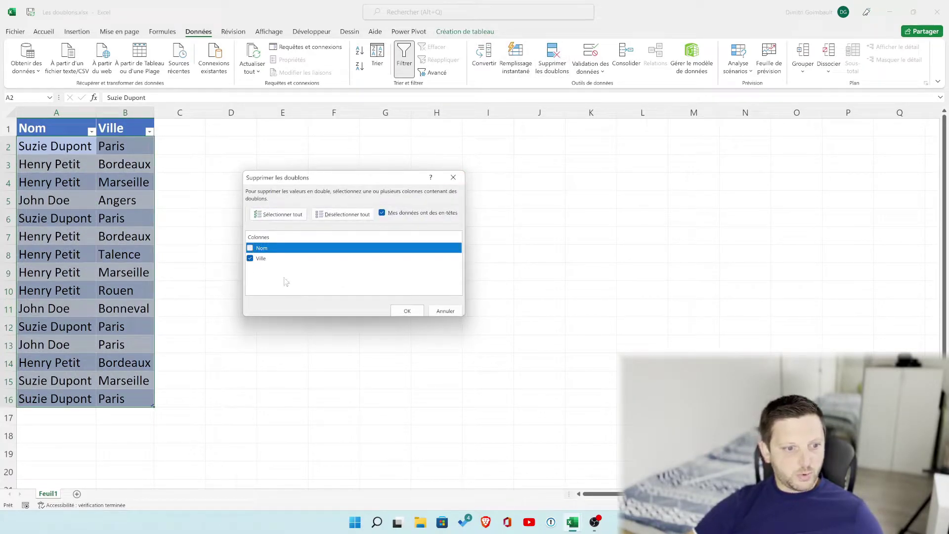
click(406, 311)
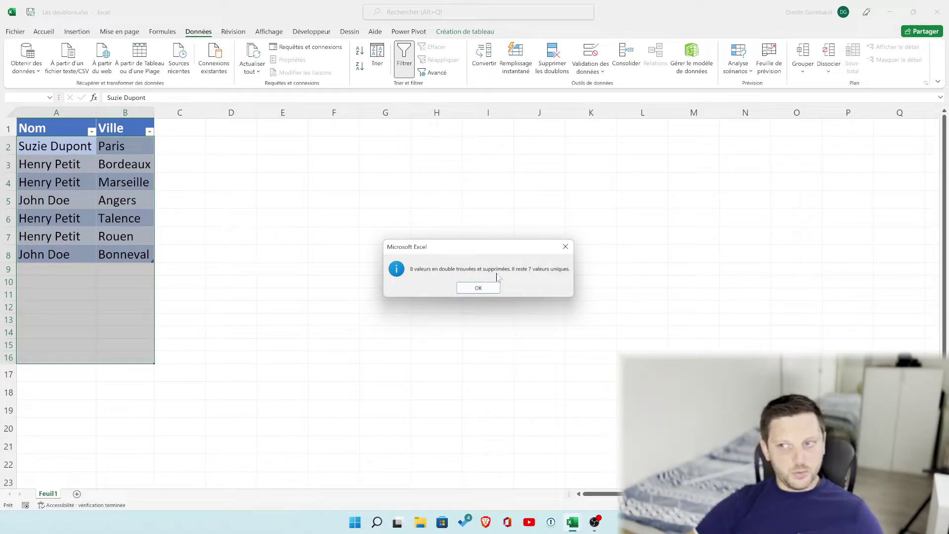
click(483, 286)
- Check the remaining cities in the Ville column and undo the duplicate removal based on Ville
drag(137, 147, 140, 254)
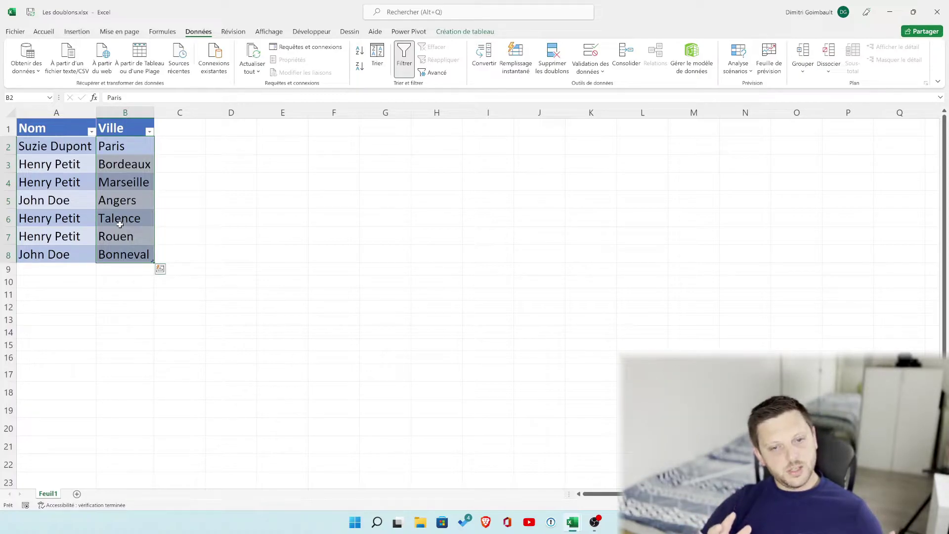
key(ctrl+z)
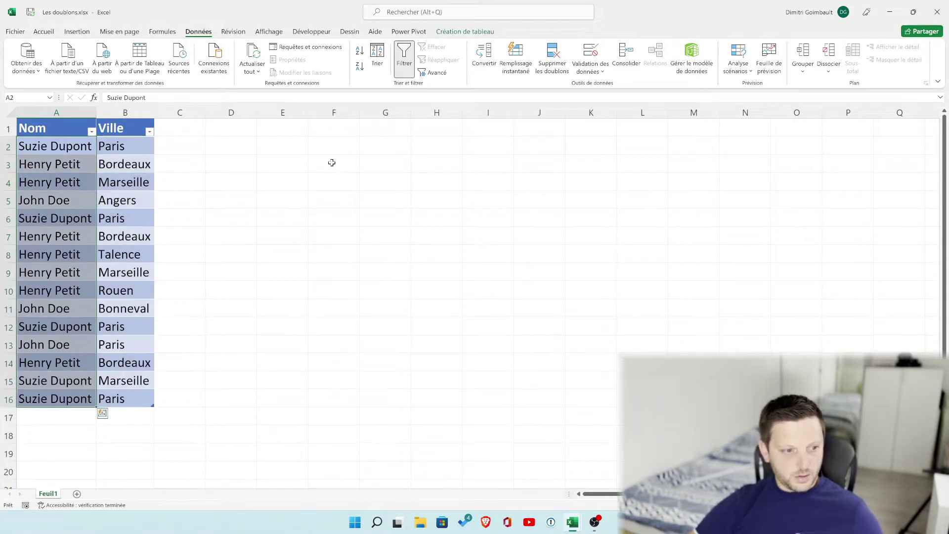
click(285, 254)
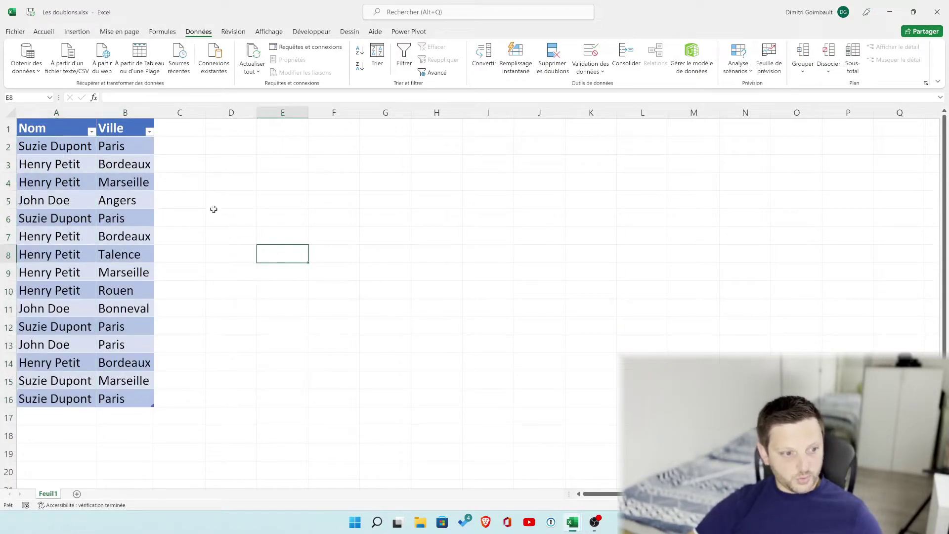
click(354, 193)
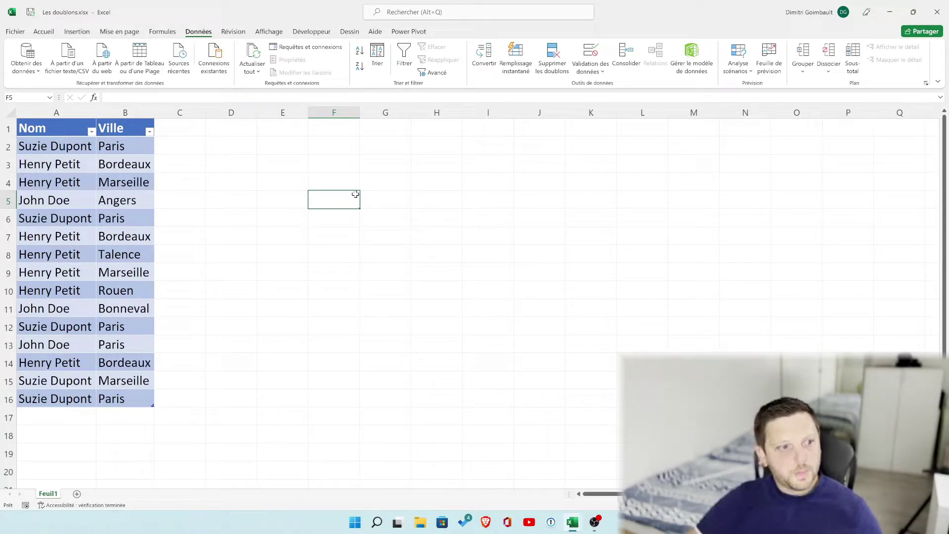
- Check the recurring name in rows 2, 6, 12 and 16, and remove the rows duplicated across both the Nom and Ville columns
click(60, 148)
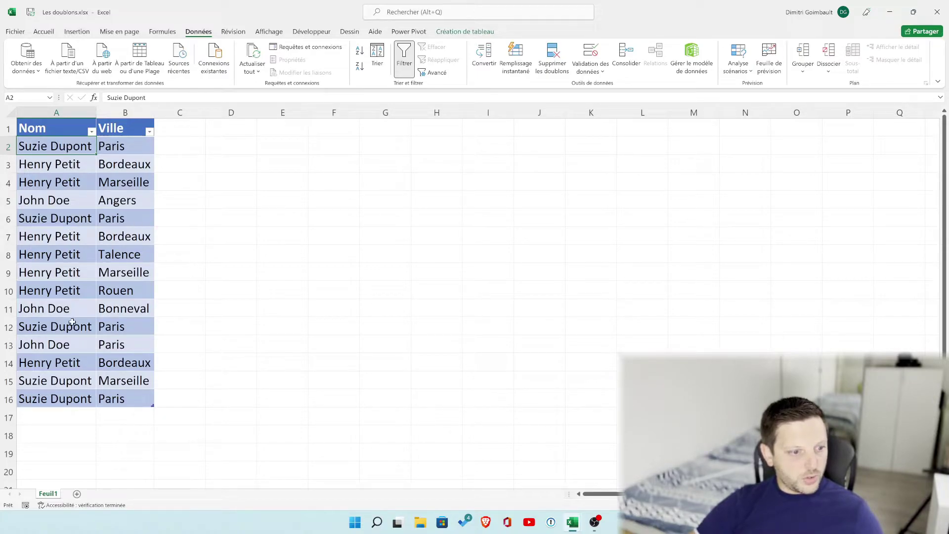
click(69, 218)
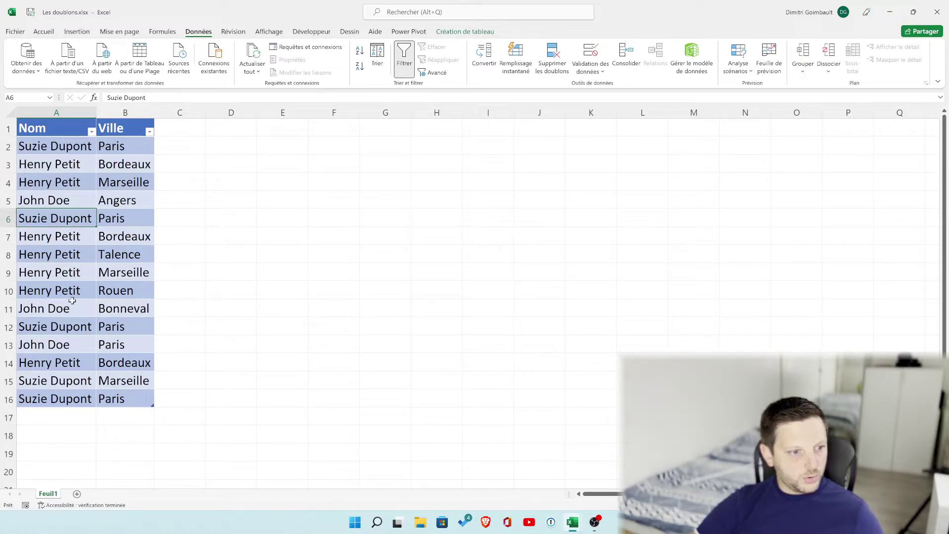
click(59, 326)
click(66, 399)
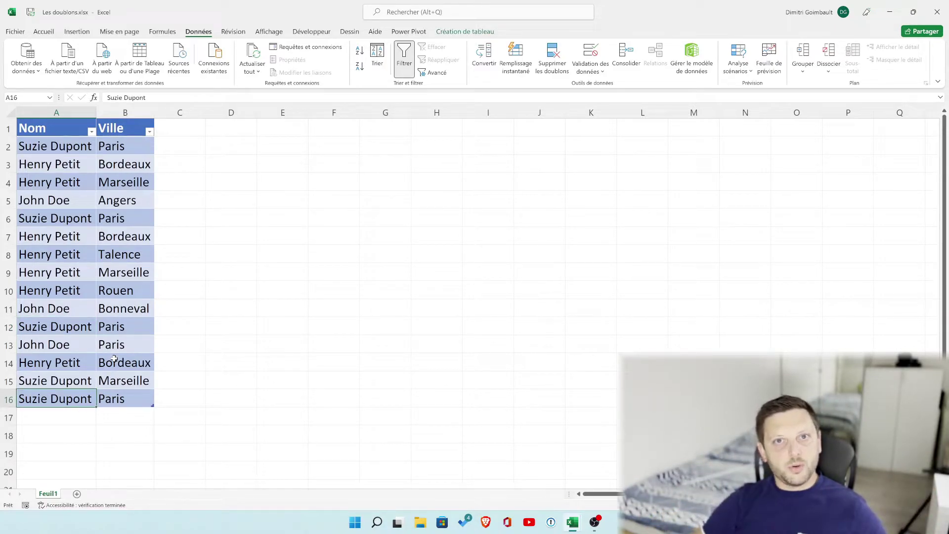
click(71, 152)
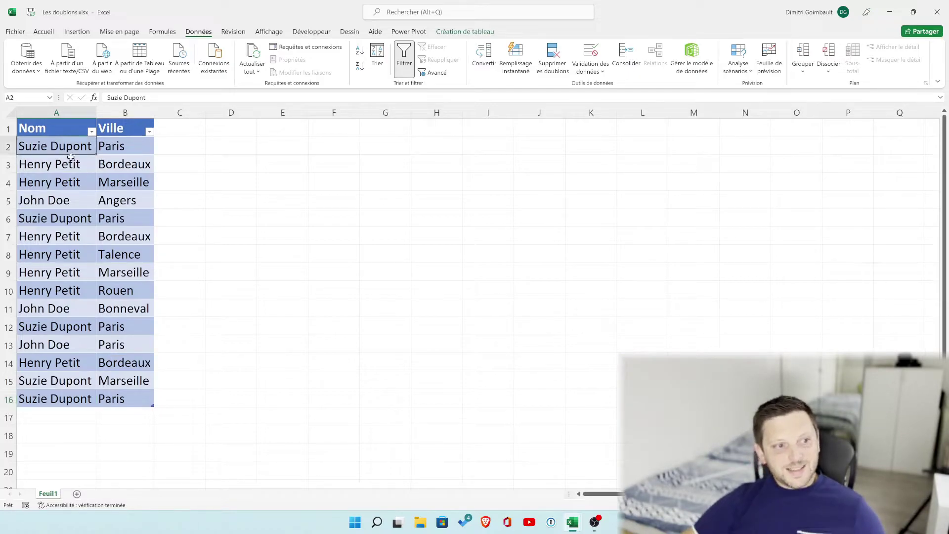
key(ctrl+shift+Down)
key(ctrl+shift+Right)
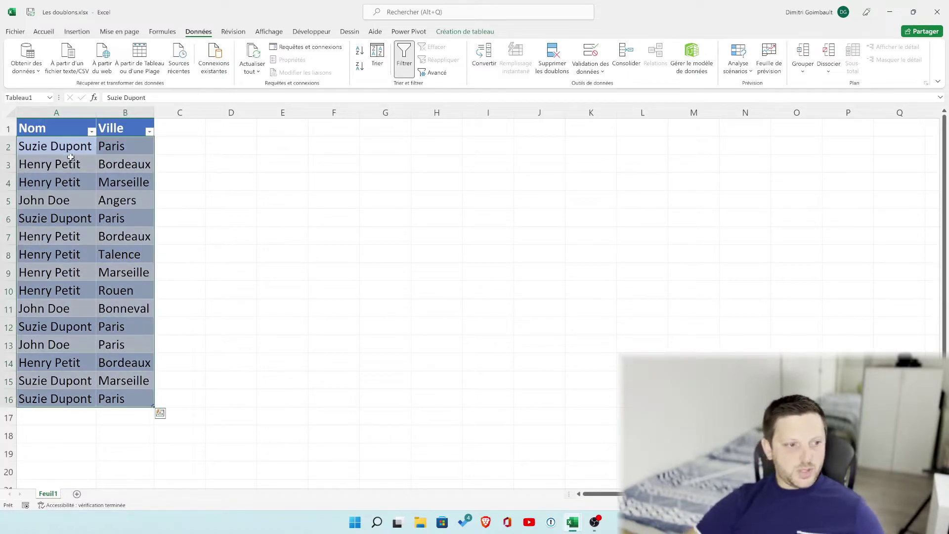
click(553, 58)
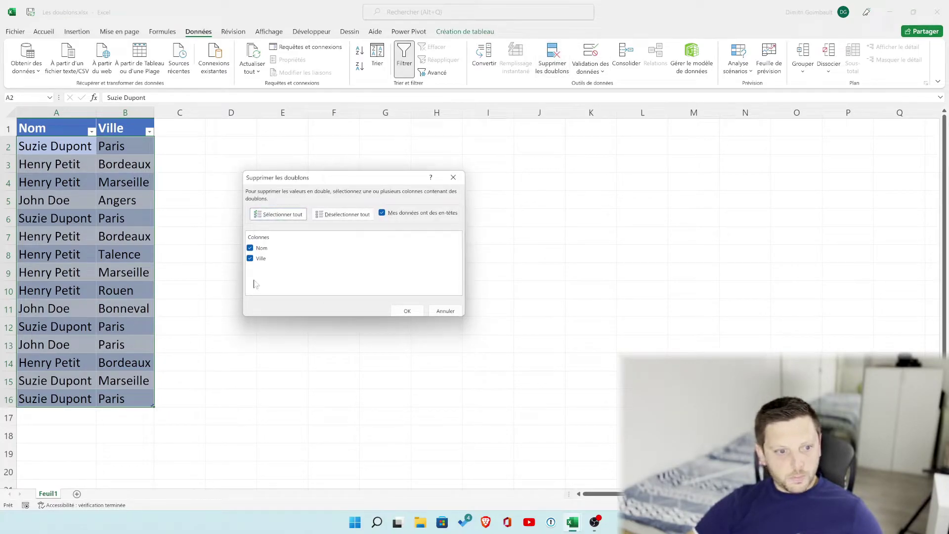
click(250, 256)
click(250, 248)
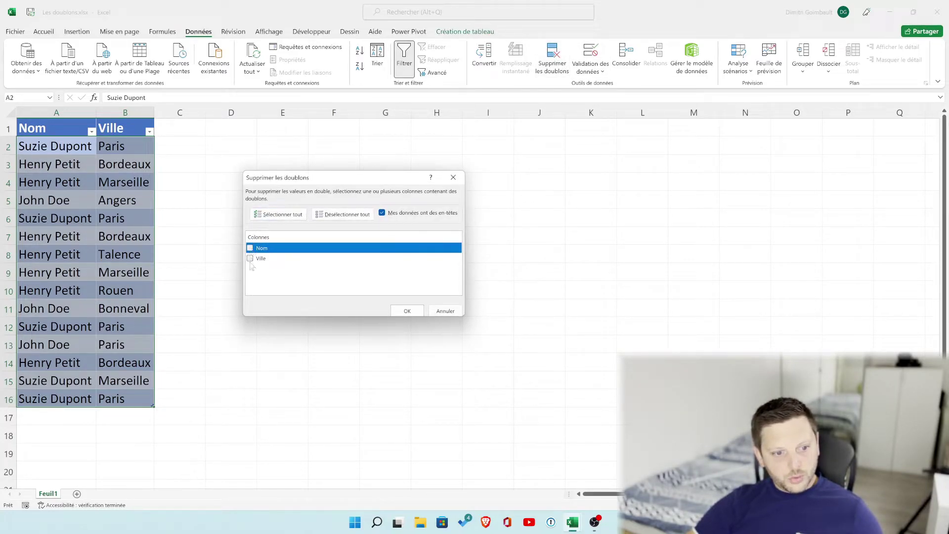
click(250, 258)
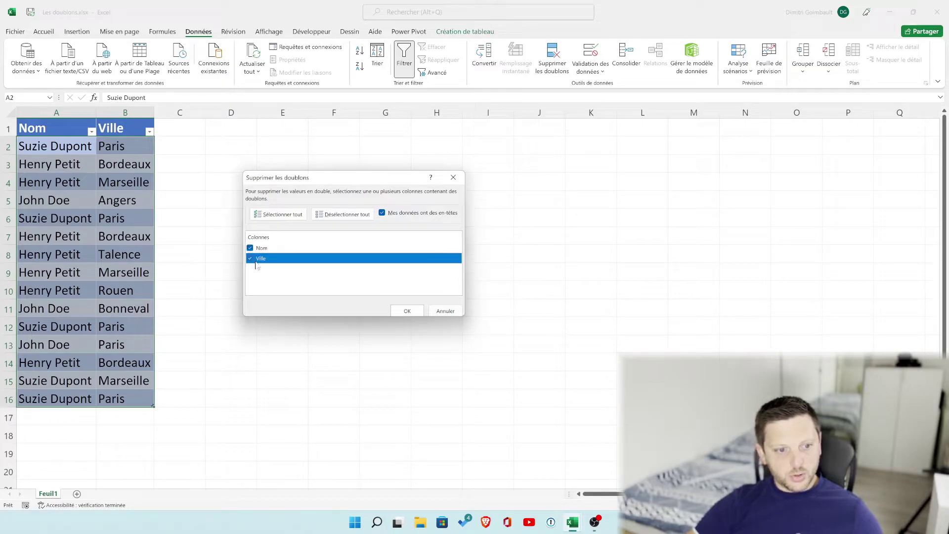
click(397, 313)
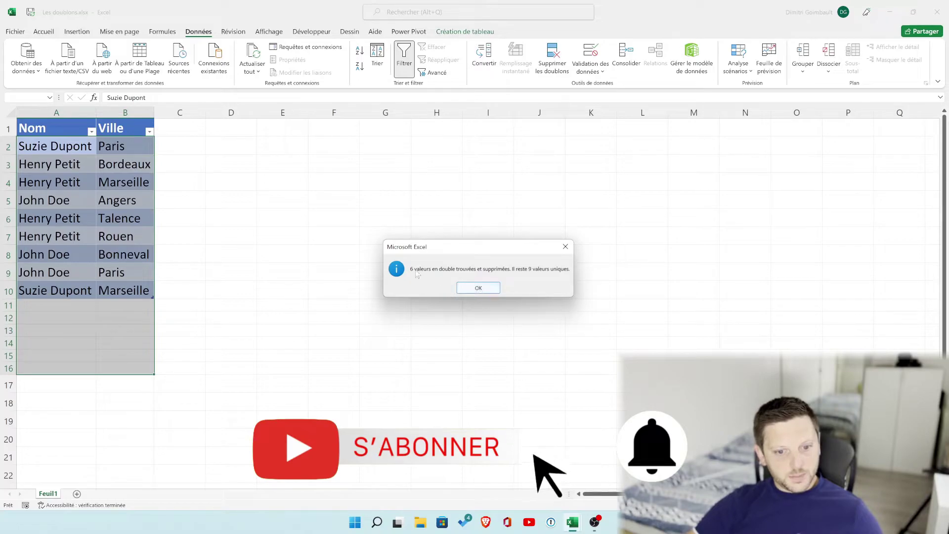
click(477, 288)
click(235, 318)
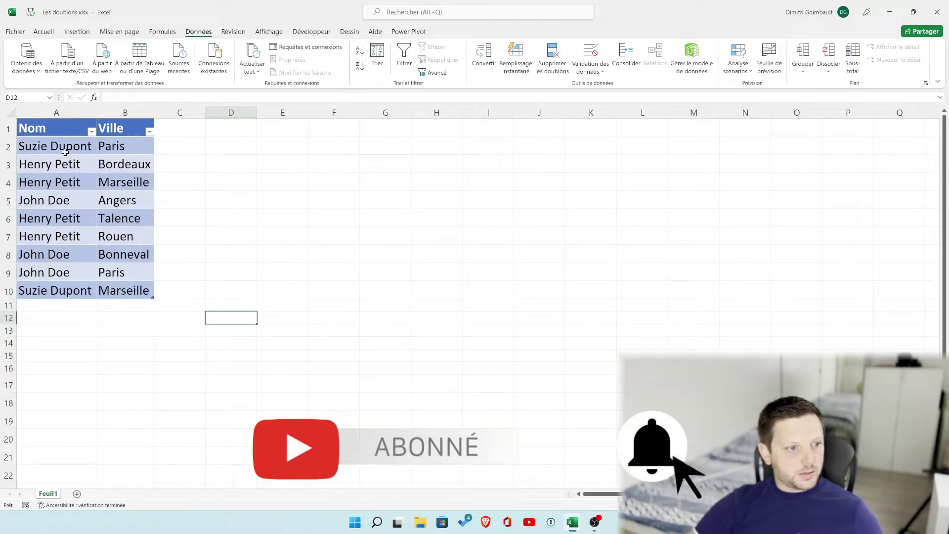
click(92, 131)
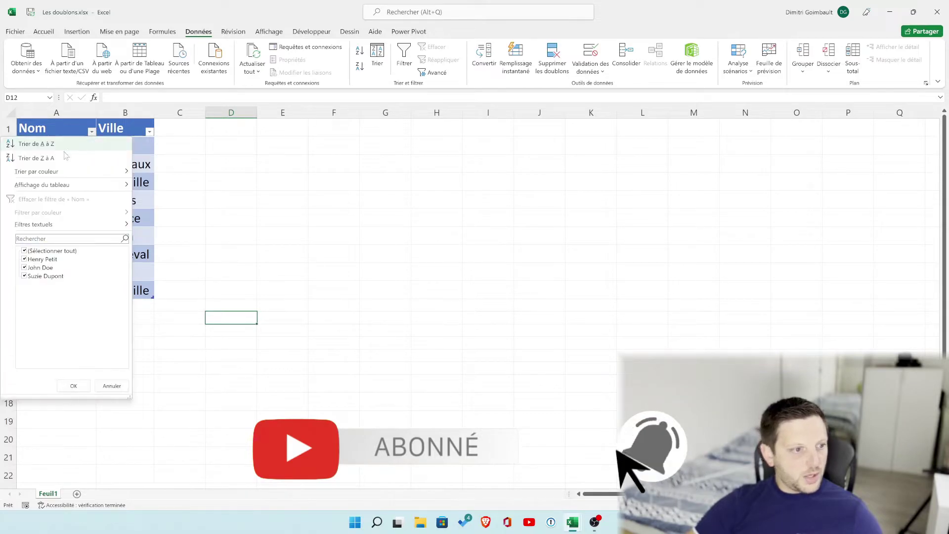
click(122, 145)
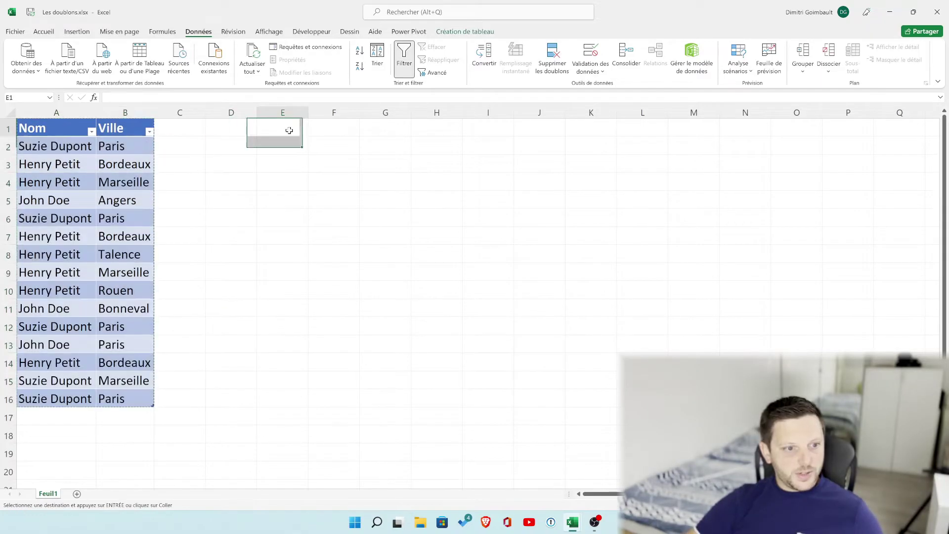
- Paste the copied Nom and Ville table as values only, starting at cell E1
right_click(289, 130)
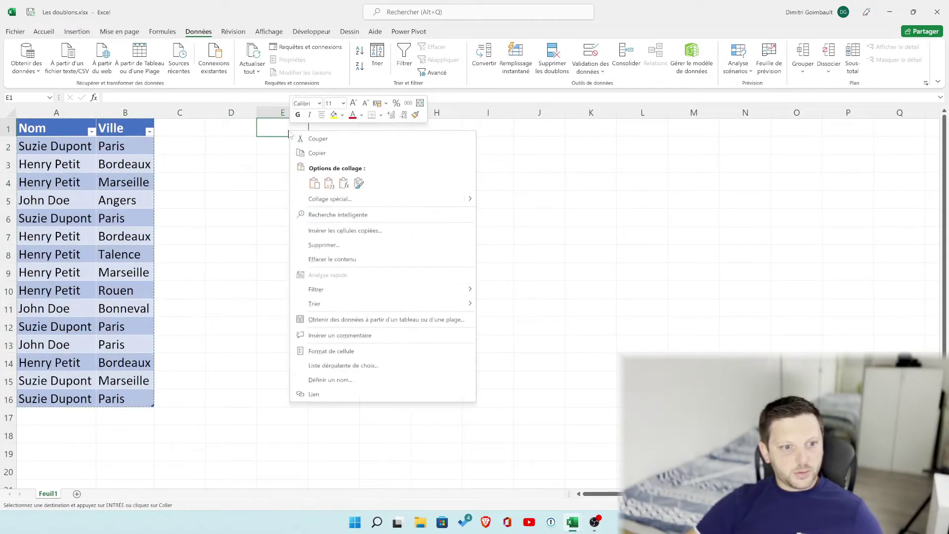
click(330, 187)
click(430, 253)
click(290, 129)
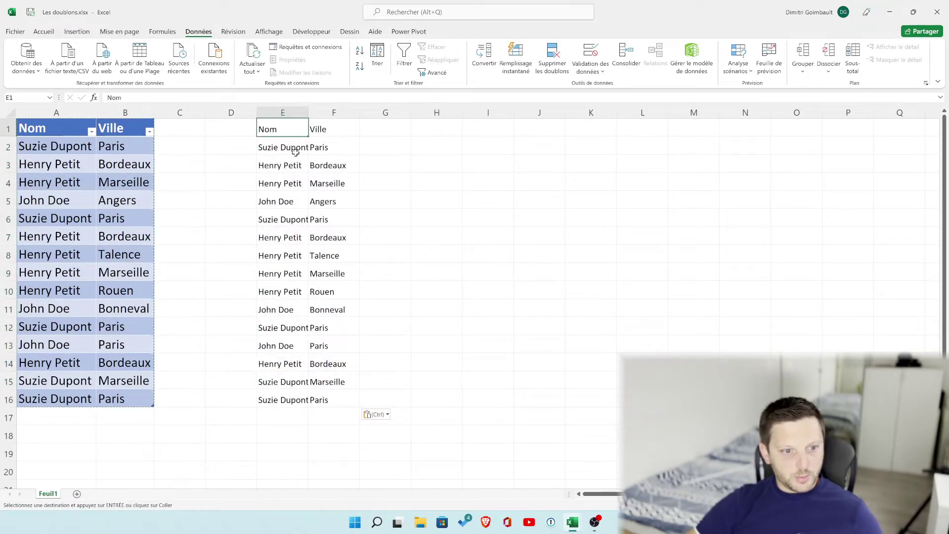
click(286, 147)
key(ctrl+shift+Down)
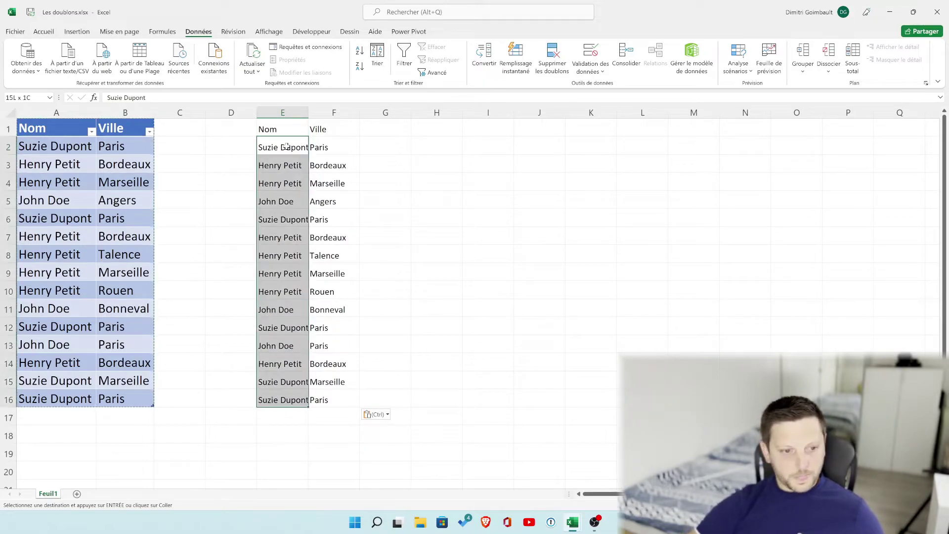
key(ctrl+shift+Right)
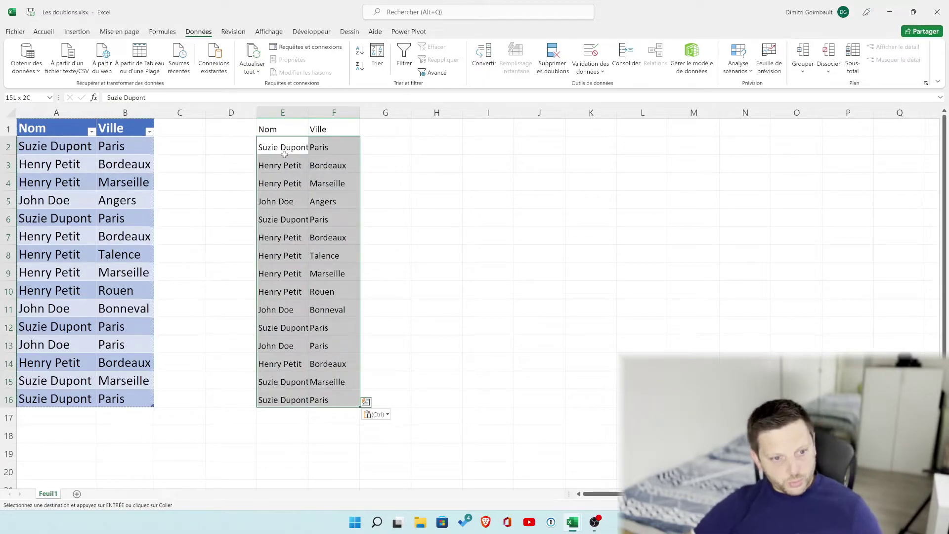
click(422, 210)
- Apply all borders and a thick outside border to the pasted range E1:F16
click(282, 129)
key(ctrl+a)
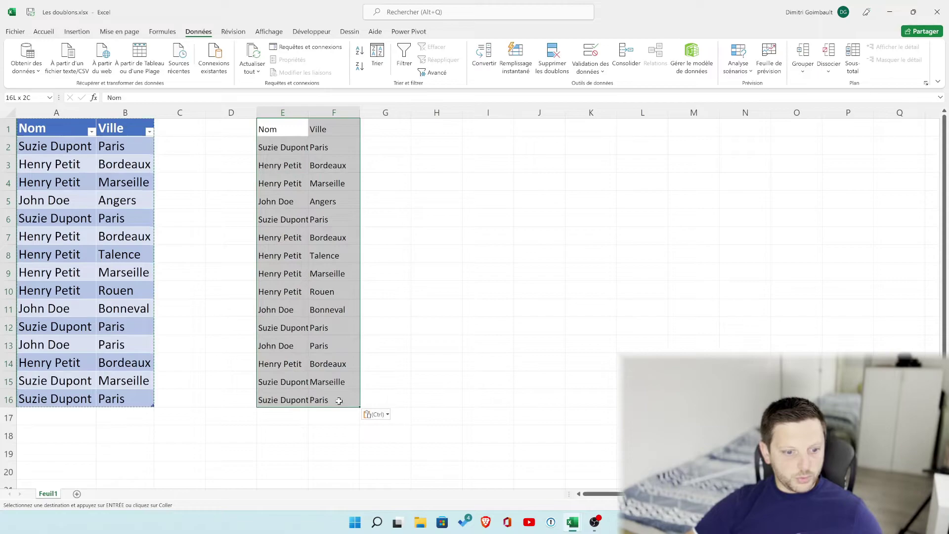
click(51, 32)
click(221, 67)
click(234, 168)
click(220, 66)
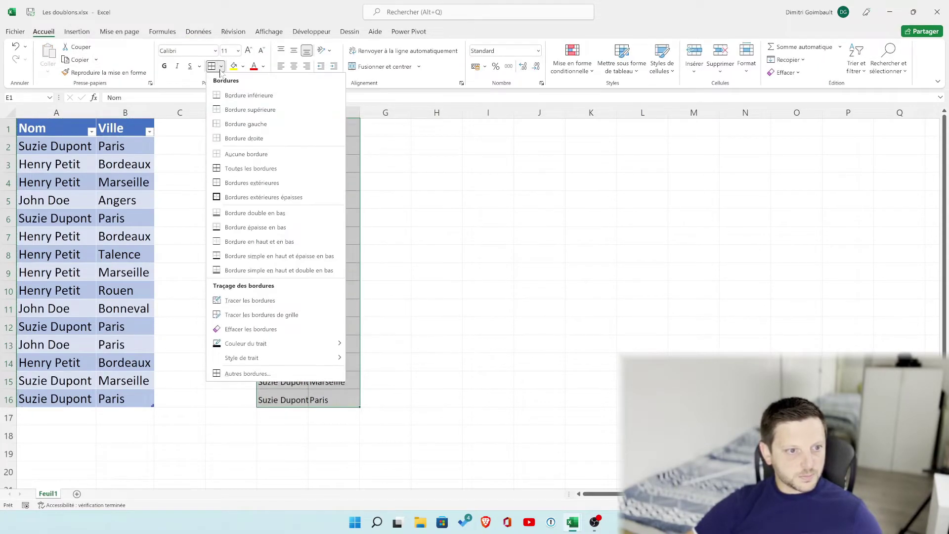
click(238, 197)
click(255, 196)
- Outline the header cells E1:F1 with the thick outside border and fit column E's width to its contents
drag(284, 127, 324, 127)
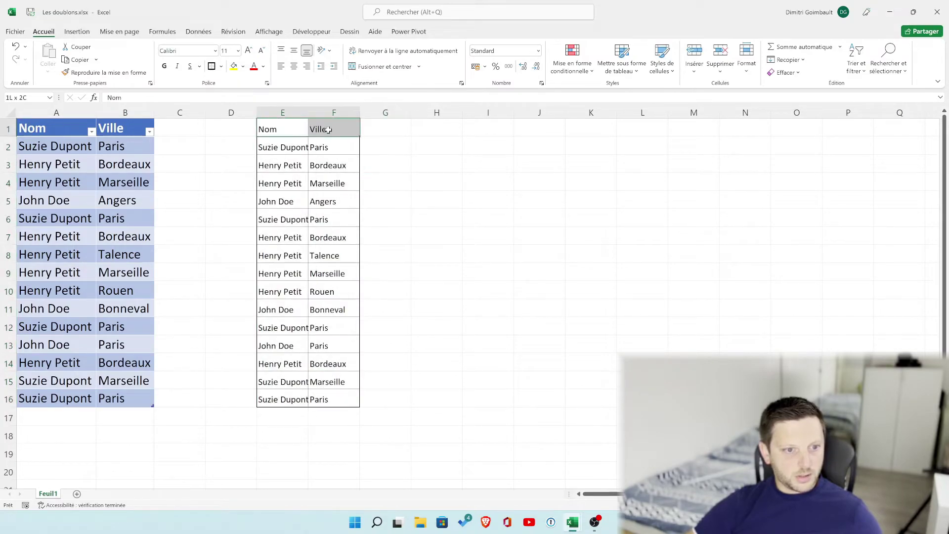
click(211, 68)
click(386, 200)
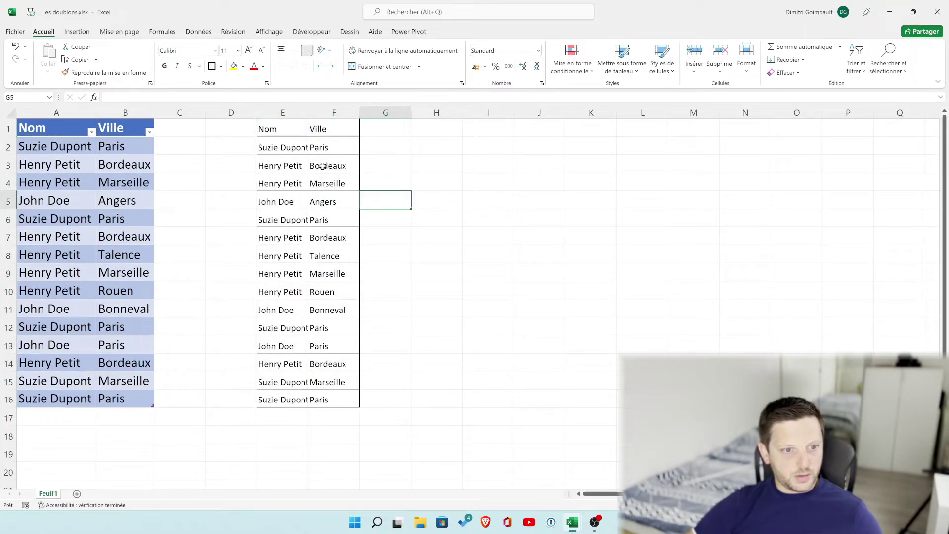
double_click(309, 112)
- Remove the duplicate rows from the plain range E1:F16 based on the Nom column only, leaving Ville out of the comparison
drag(289, 147, 291, 395)
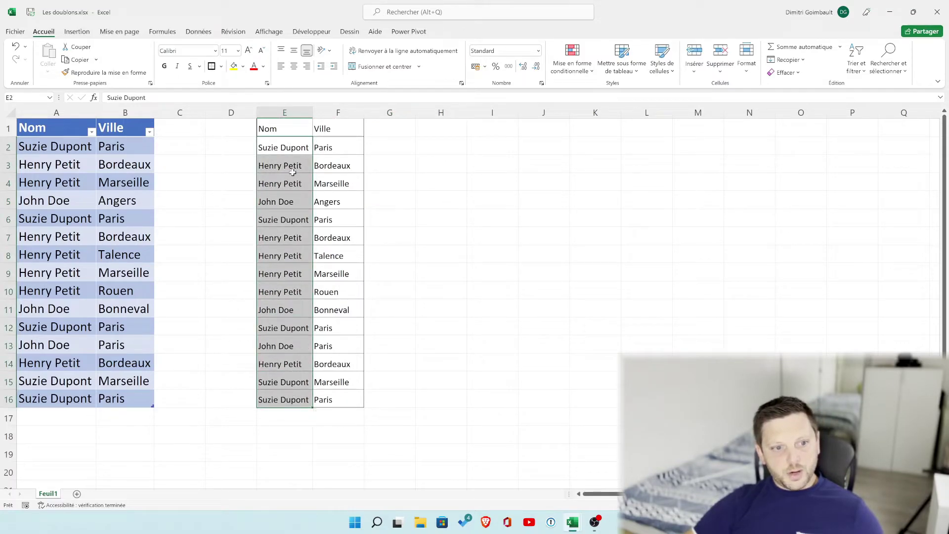
click(198, 31)
click(284, 129)
mouse_move(286, 126)
mouse_down()
mouse_move(285, 185)
mouse_move(286, 139)
mouse_up()
drag(282, 286, 335, 404)
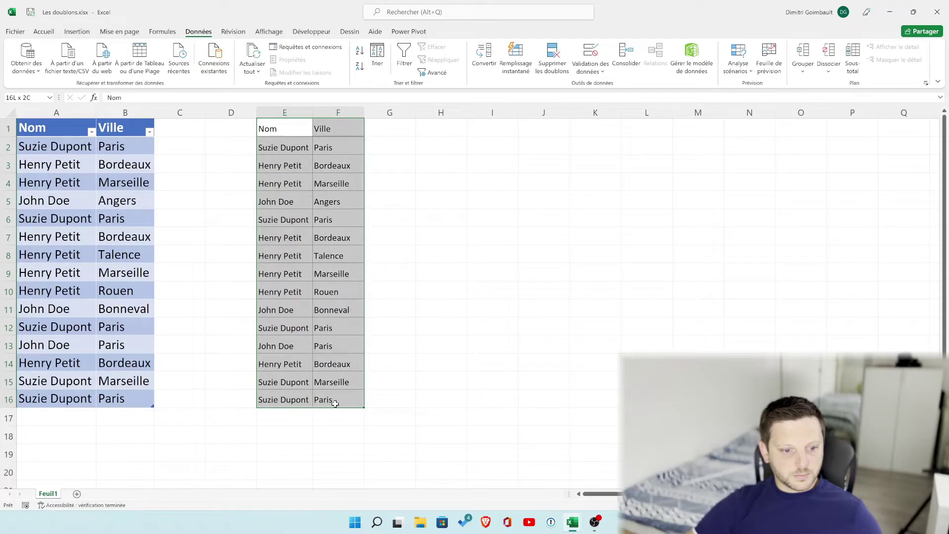
click(435, 271)
drag(271, 129, 340, 402)
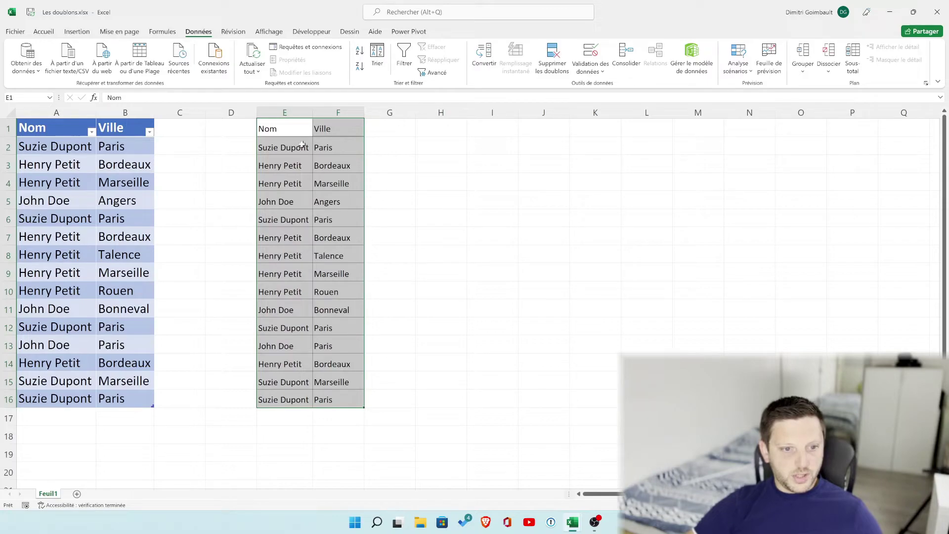
click(552, 57)
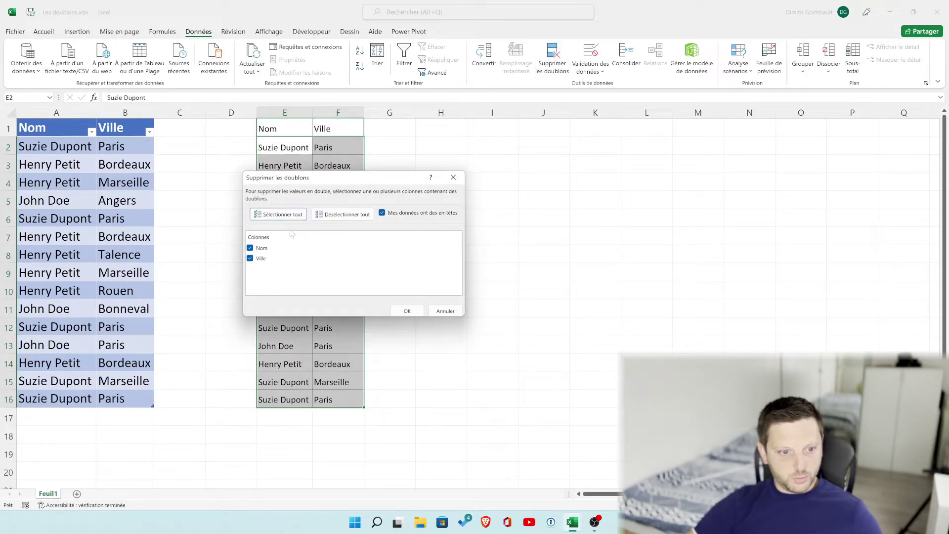
drag(293, 181, 512, 185)
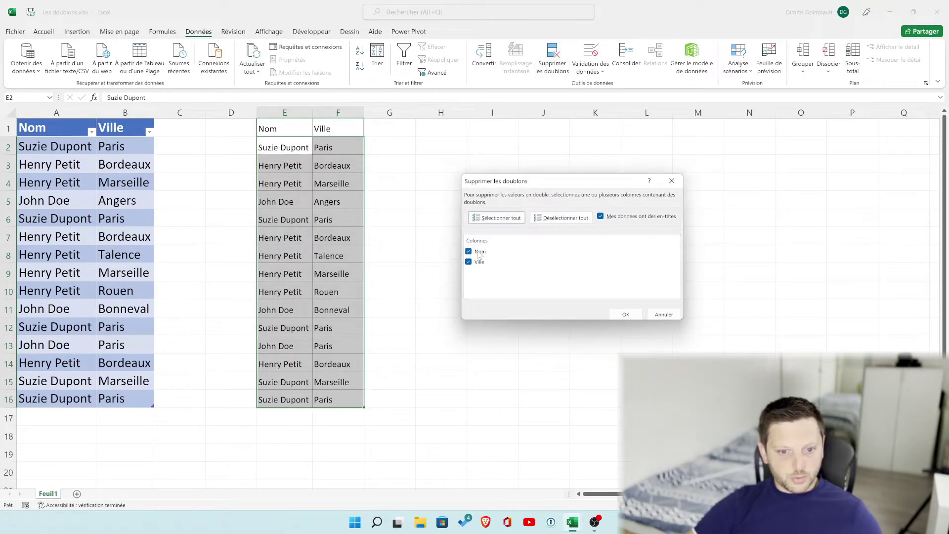
click(468, 263)
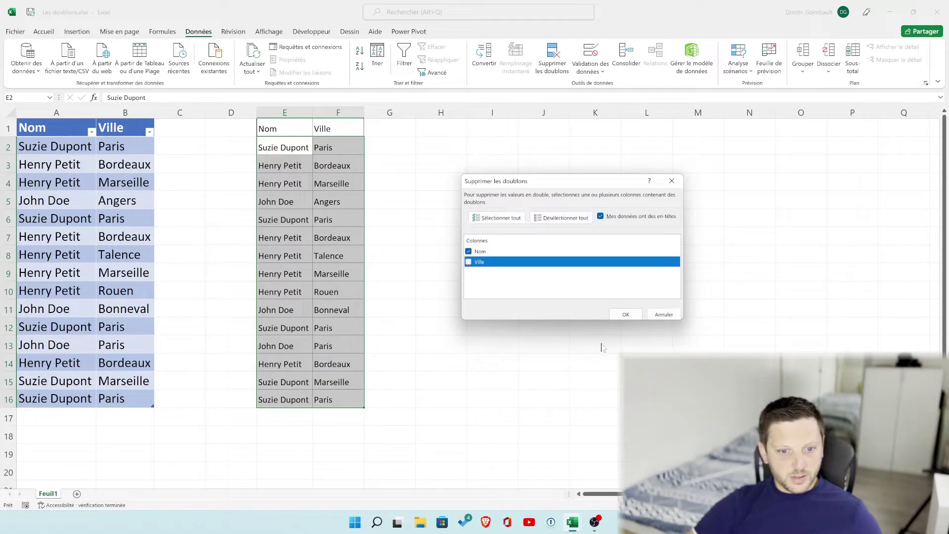
click(625, 315)
click(477, 288)
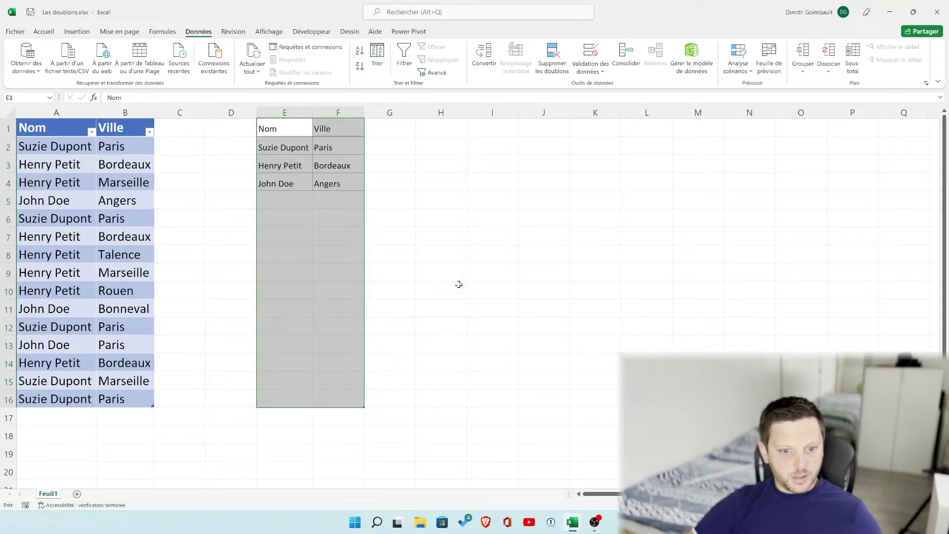
- Check the names remaining in column E and undo the duplicate removal based on Nom
click(336, 254)
click(292, 205)
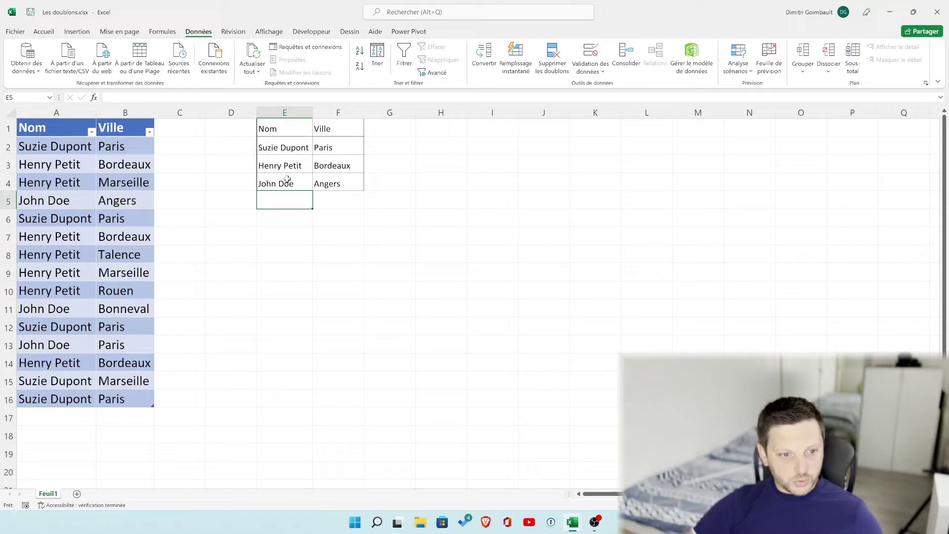
key(ctrl+z)
click(315, 143)
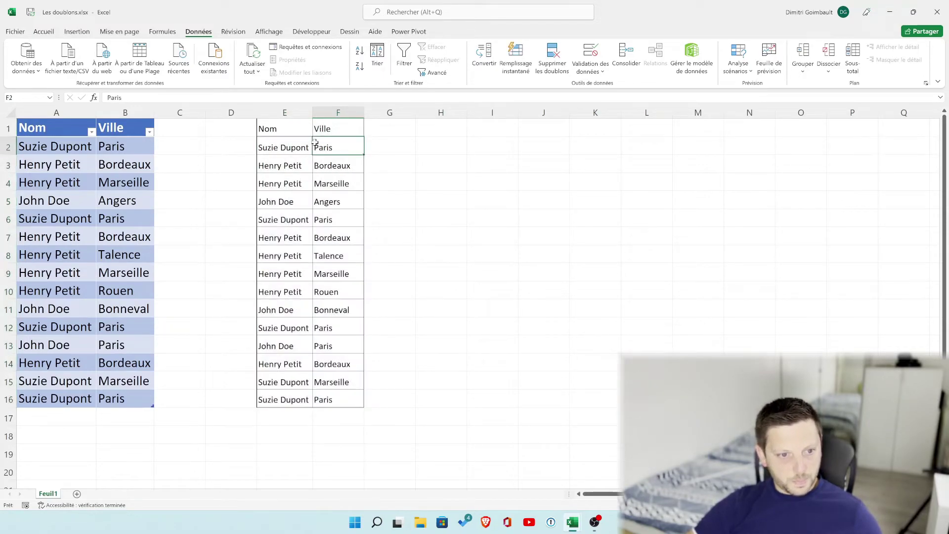
- Try removing duplicates from the names in E2:E16 with the selection extended to the adjacent data, and cancel before removing anything
drag(280, 153, 299, 399)
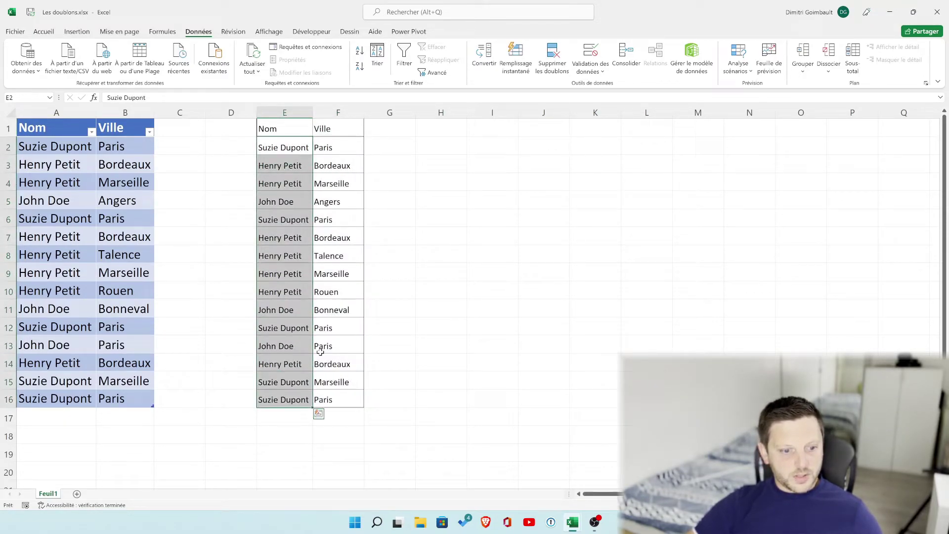
click(552, 58)
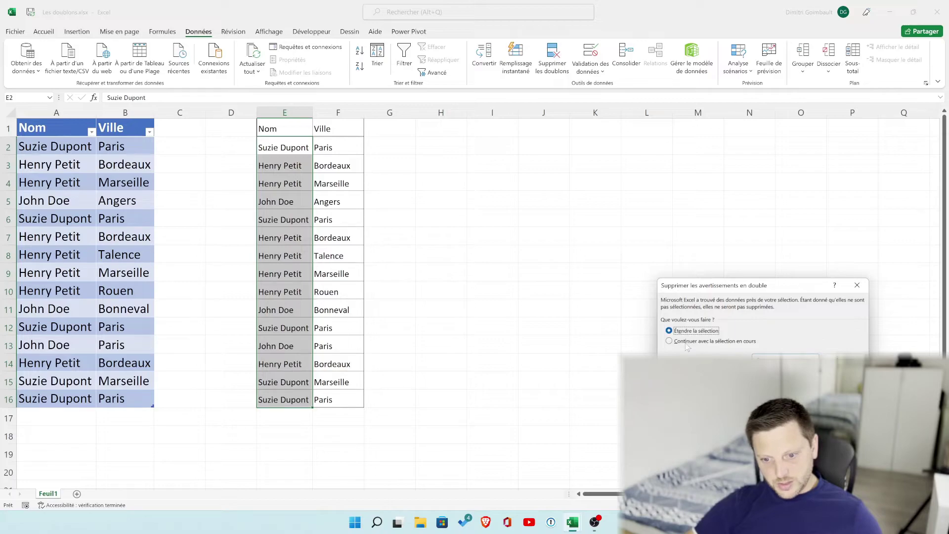
click(785, 360)
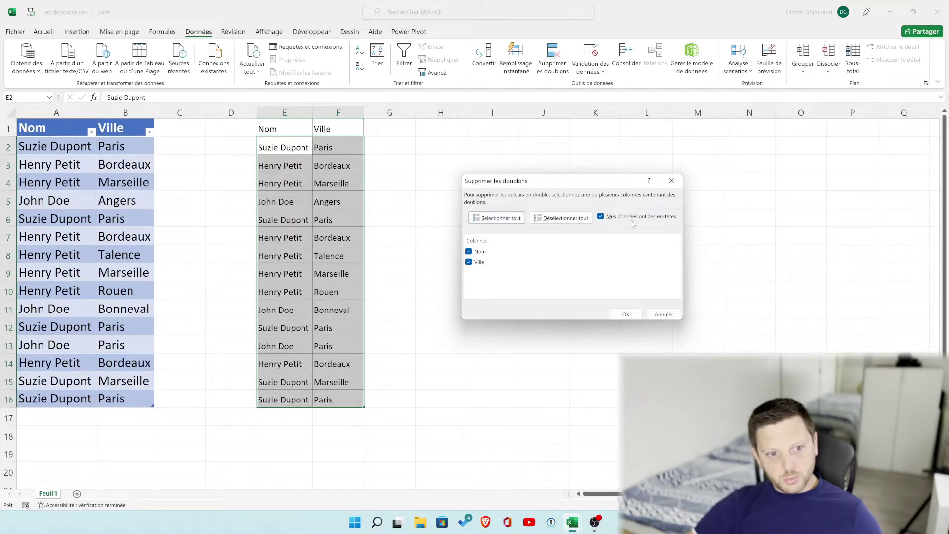
click(671, 314)
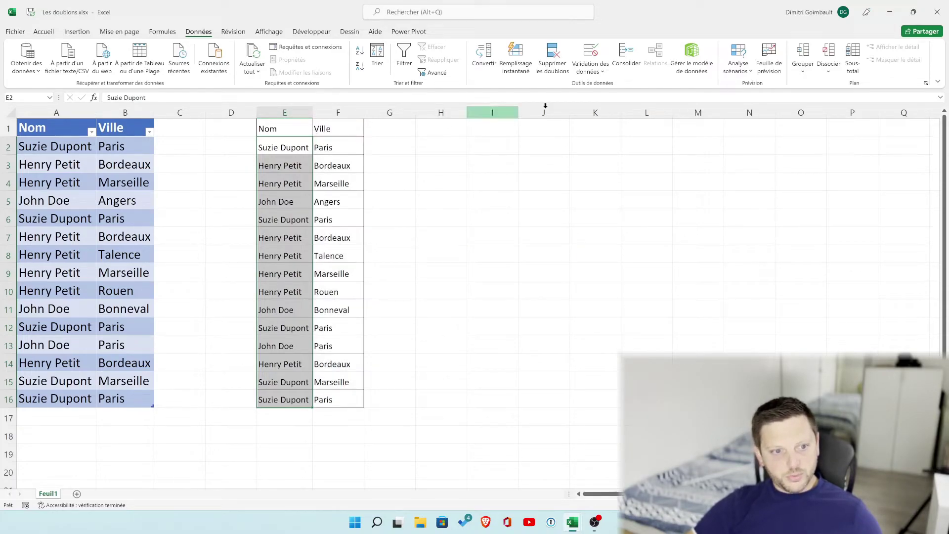
- Try removing duplicates from the names in E2:E16 alone by continuing with the current selection, and undo it
click(552, 56)
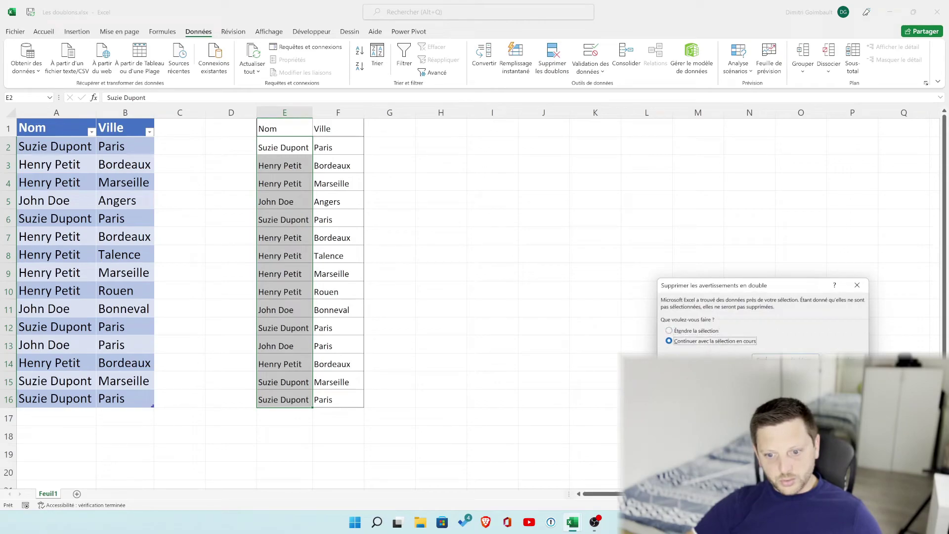
click(785, 360)
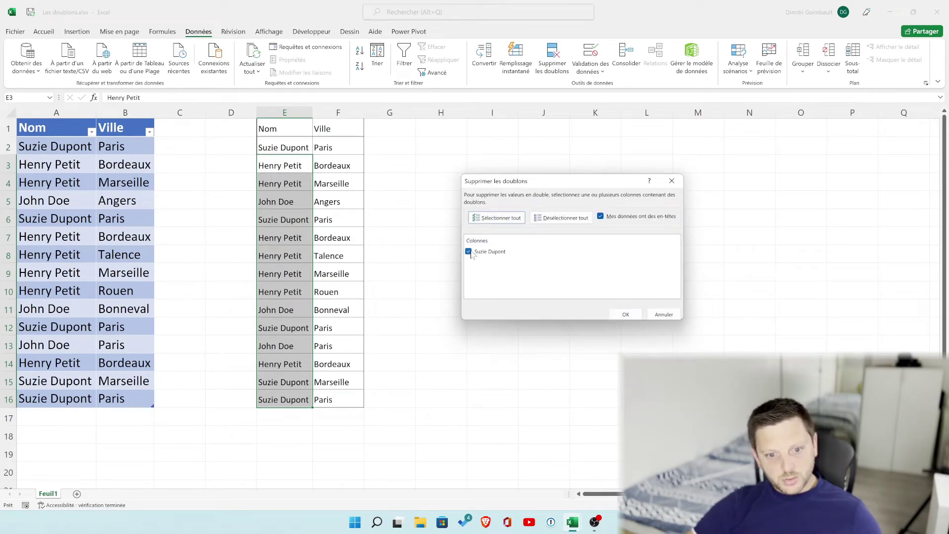
click(632, 316)
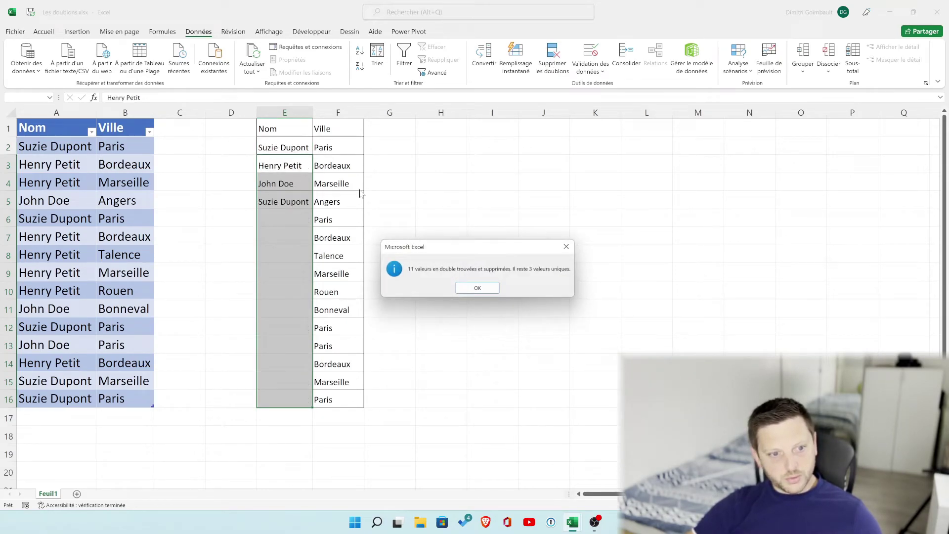
click(477, 288)
click(477, 290)
key(ctrl+z)
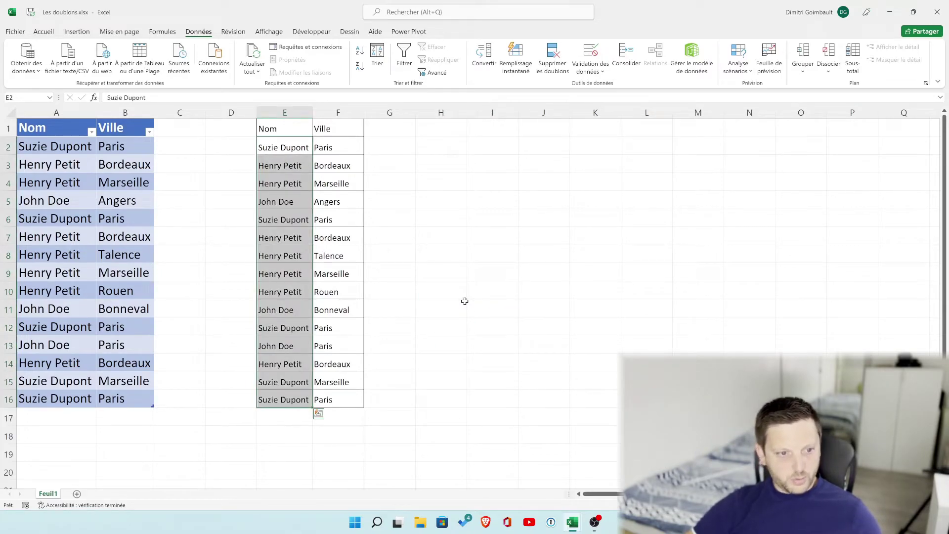
- Try removing duplicate rows from E1:F16 based on the Ville column only, and undo it after checking the remaining cities
click(290, 183)
drag(274, 130, 351, 398)
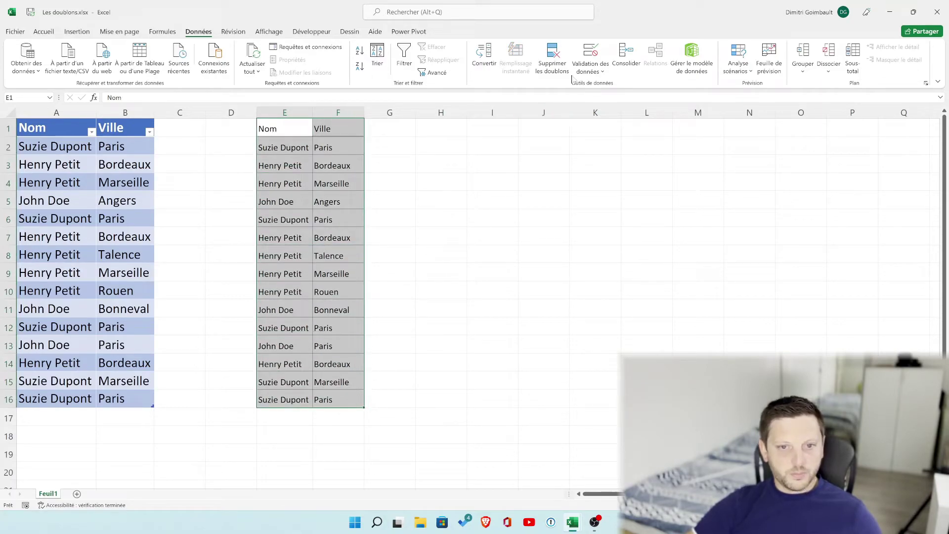
click(552, 55)
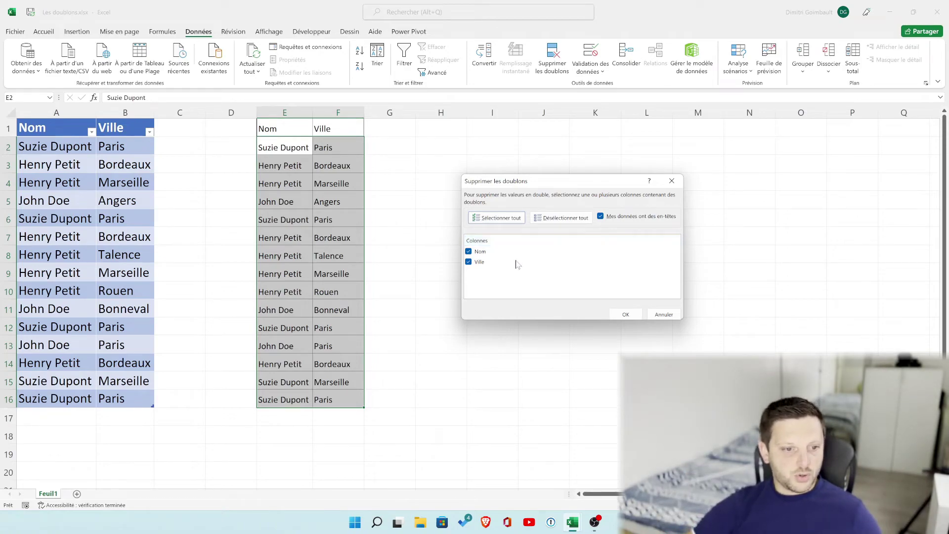
click(469, 252)
click(613, 315)
click(481, 289)
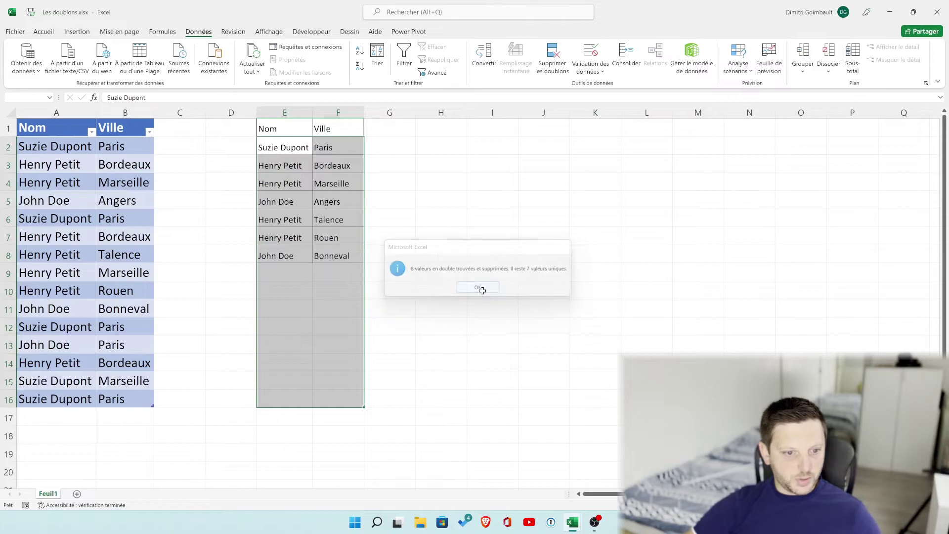
drag(342, 144, 341, 254)
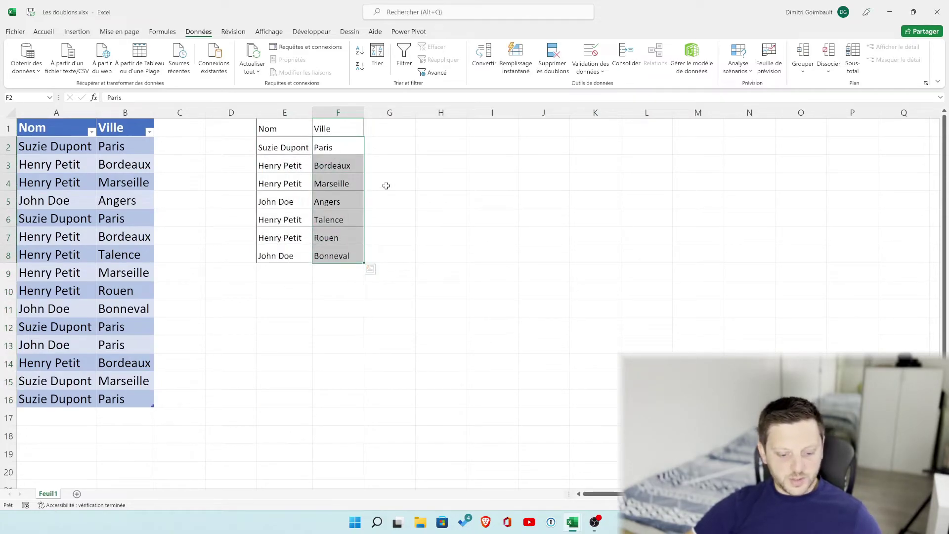
key(ctrl+z)
- Remove the rows of E1:F16 that are duplicated across both the Nom and Ville columns
click(552, 57)
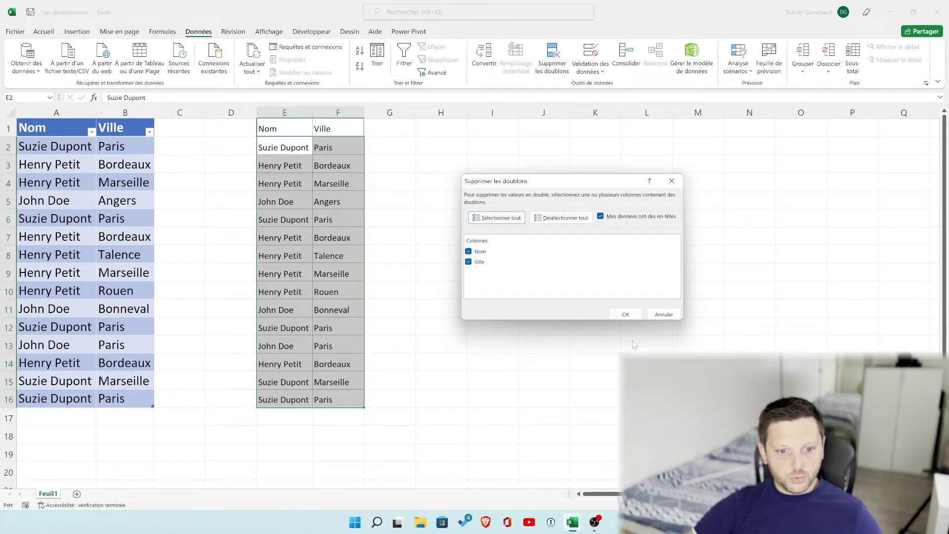
click(627, 315)
click(477, 288)
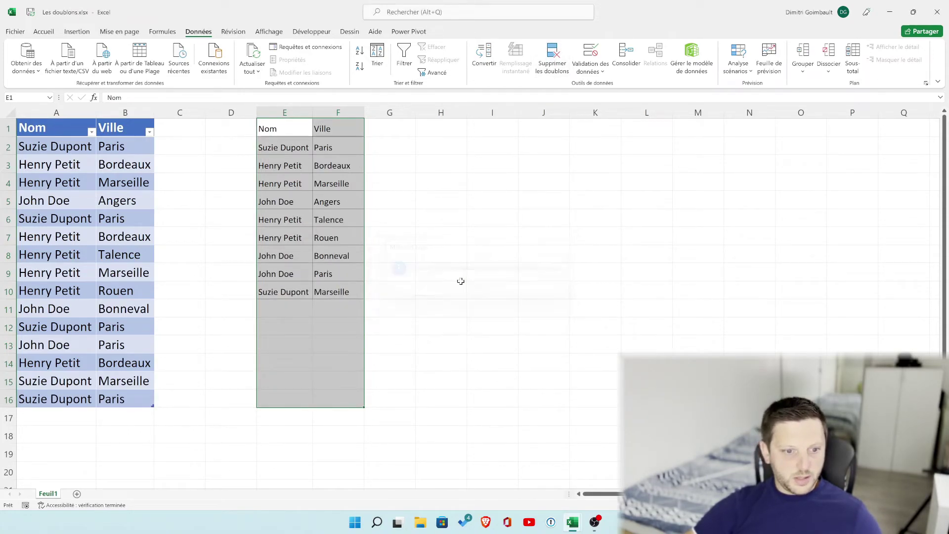
click(299, 154)
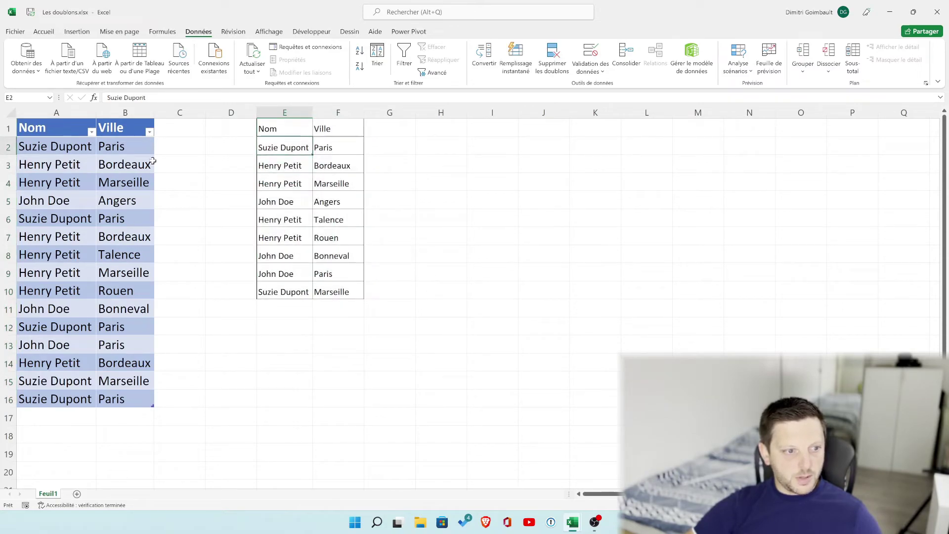